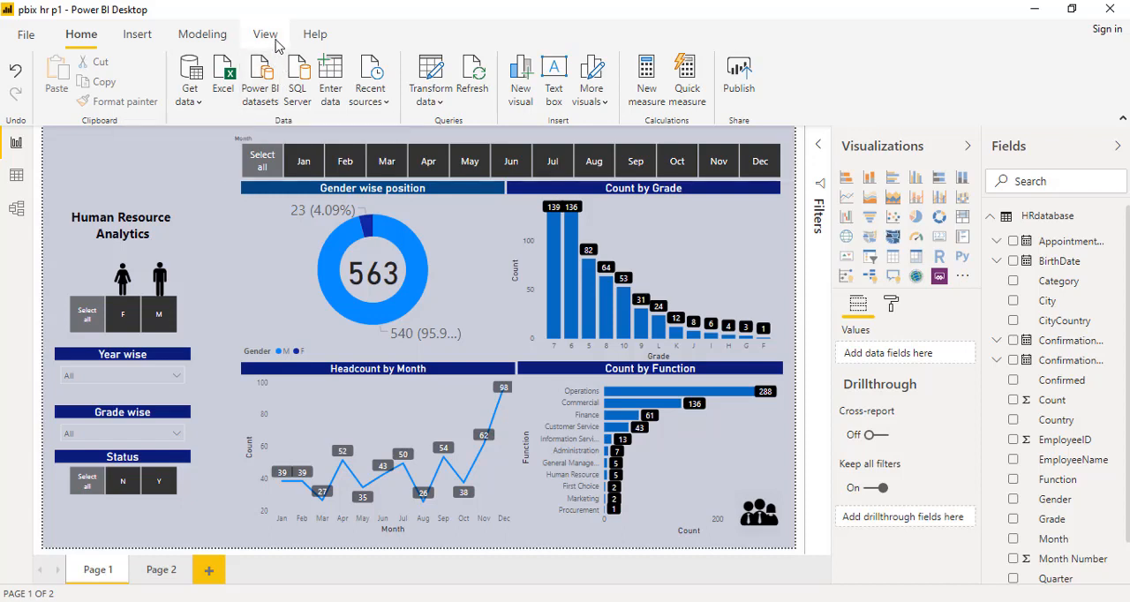
- Show the Bookmarks pane to look at its options, and close it again
click(272, 37)
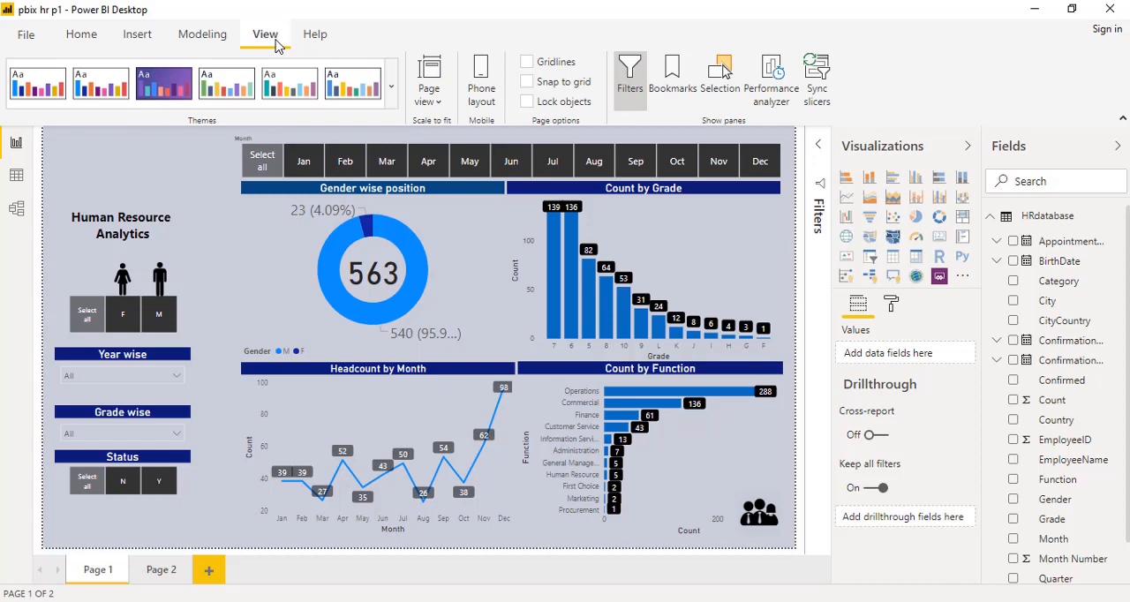
click(677, 92)
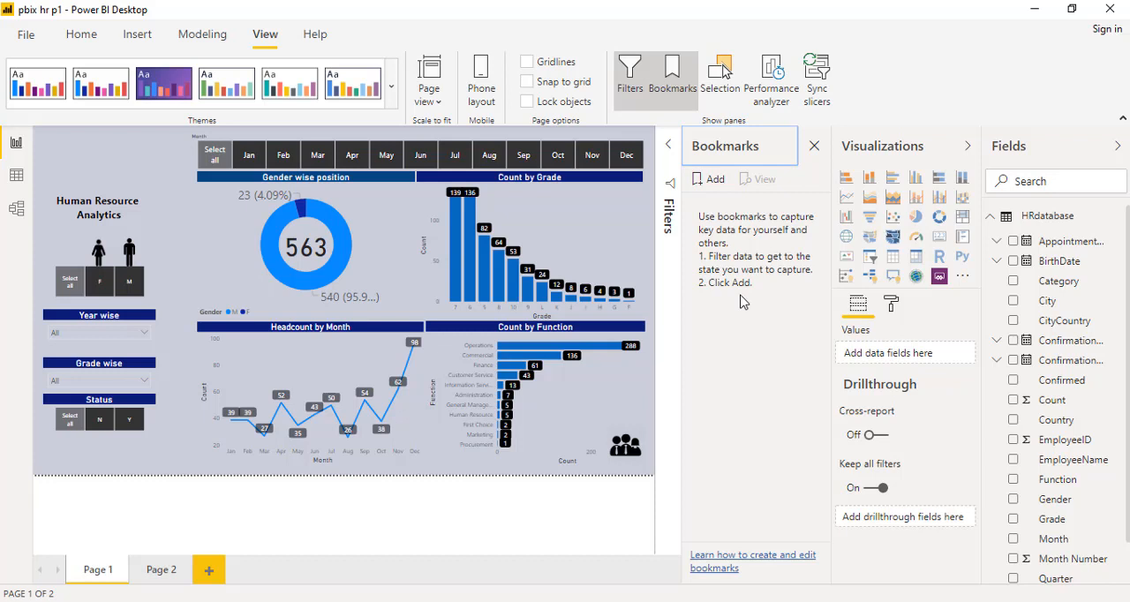
click(814, 145)
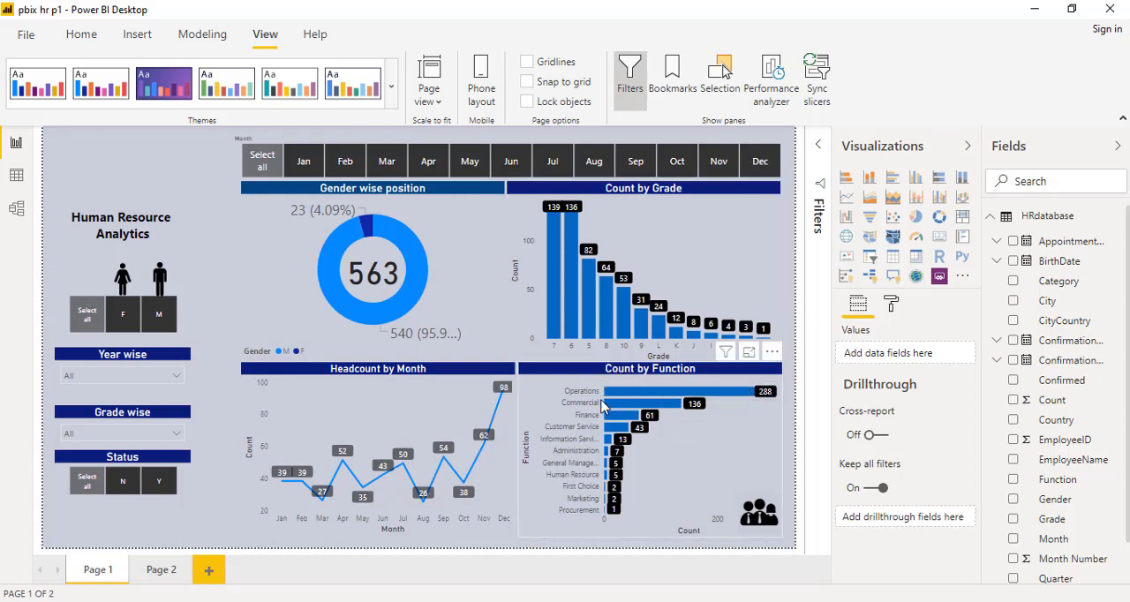
- Highlight Commercial in the Count by Function chart and select Jun, Aug and Apr in the Month slicer
mouse_move(634, 408)
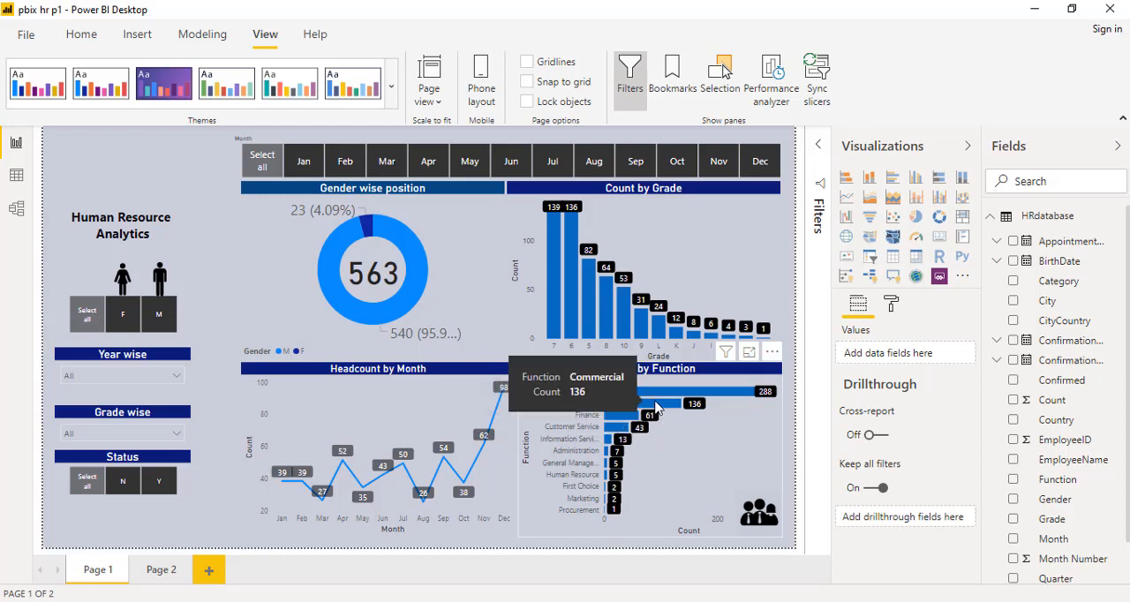
click(656, 407)
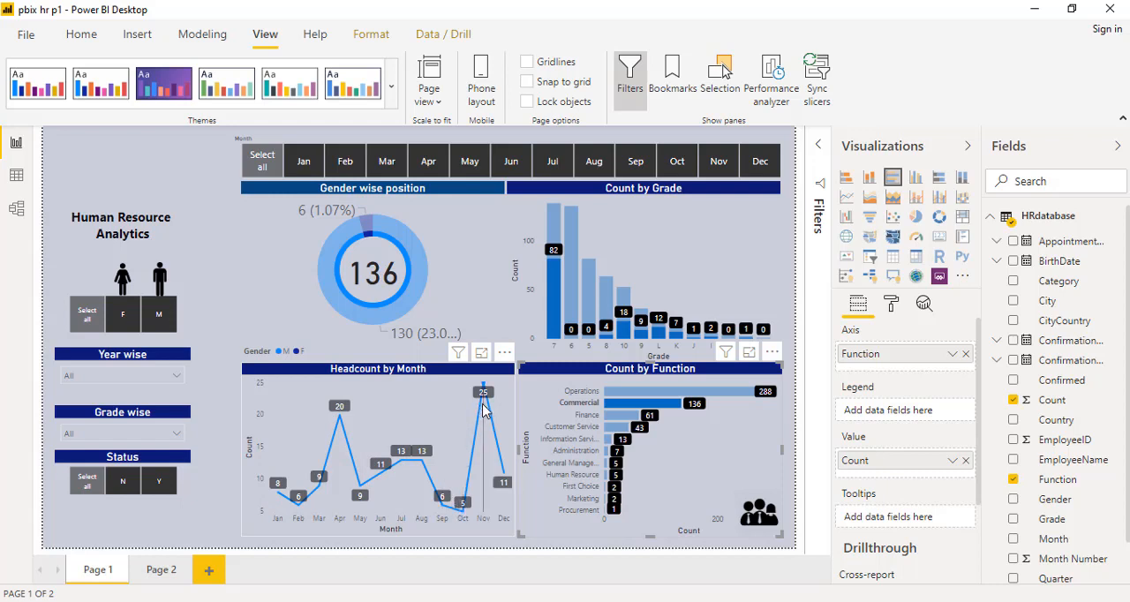
click(511, 165)
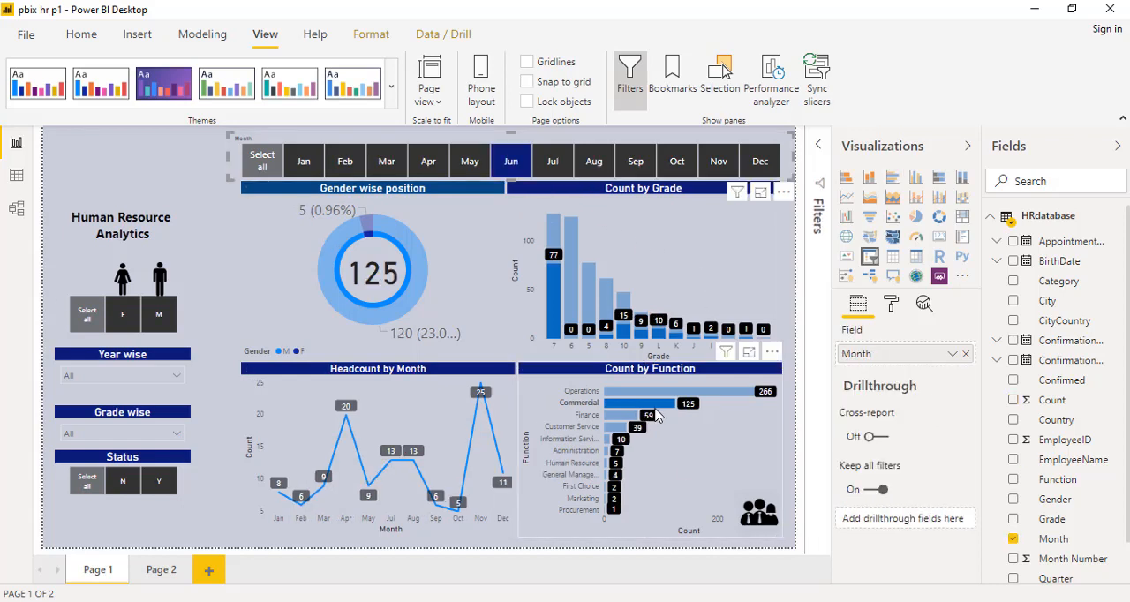
mouse_move(656, 410)
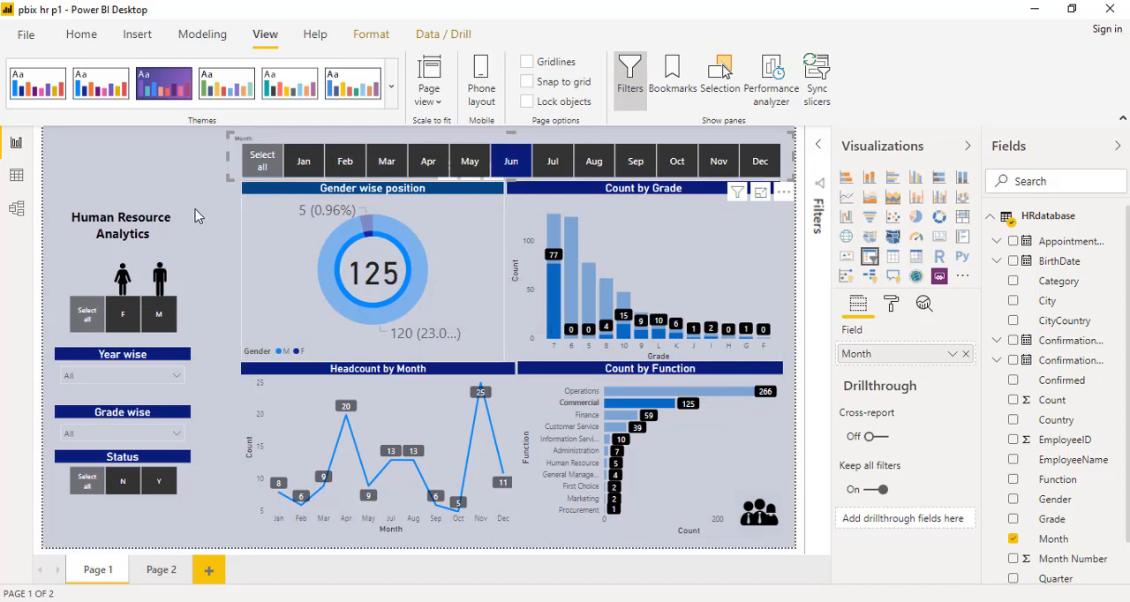
click(594, 164)
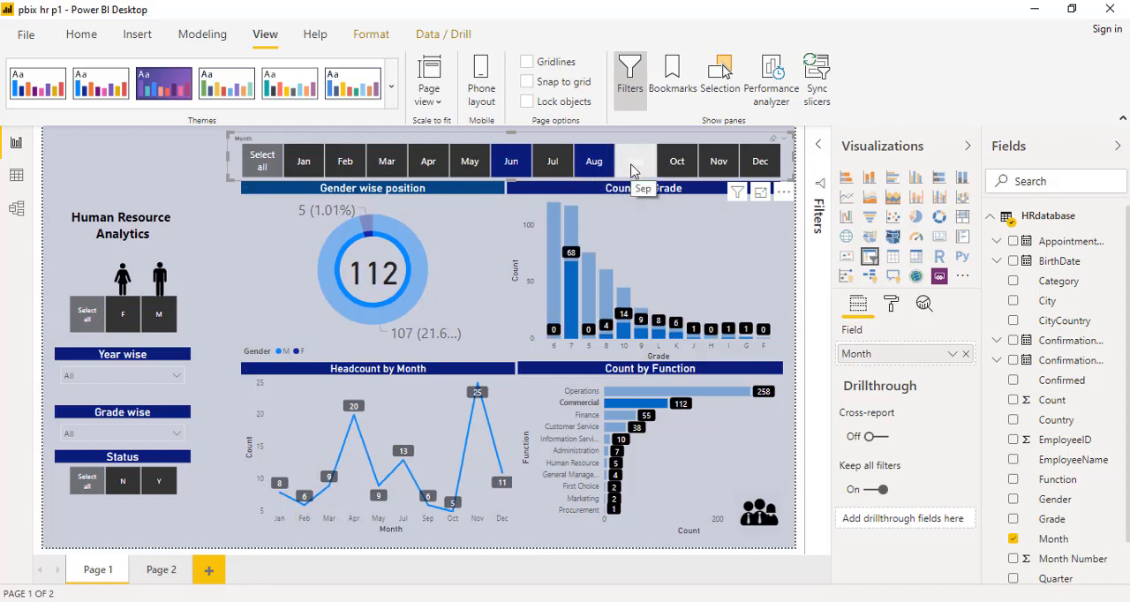
click(433, 162)
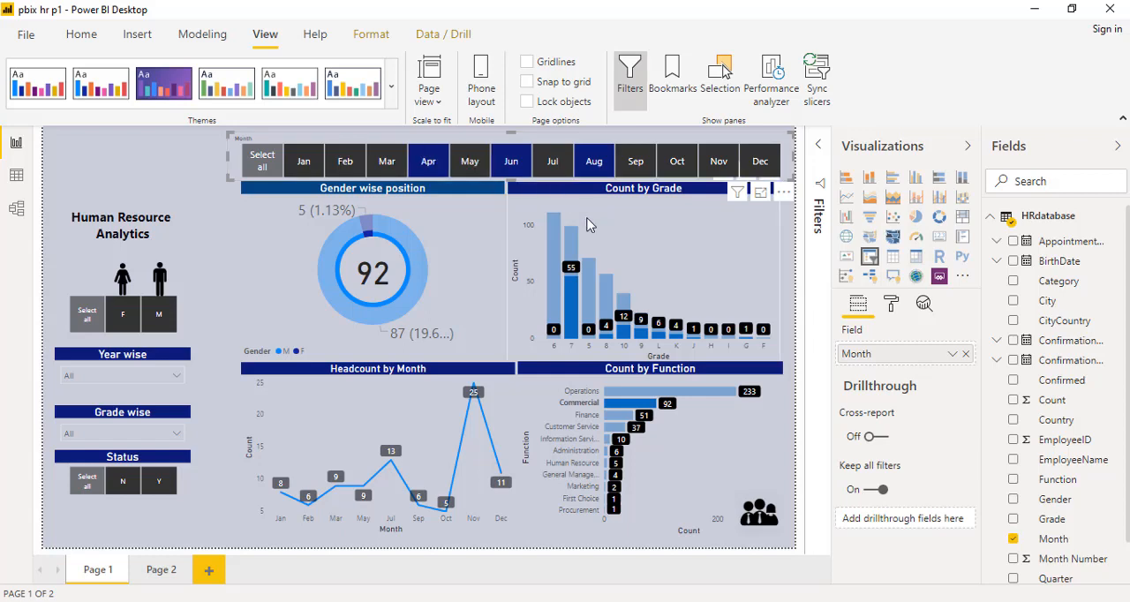
- Select all months in the Month slicer and clear the Commercial highlight from the Count by Function chart
click(261, 163)
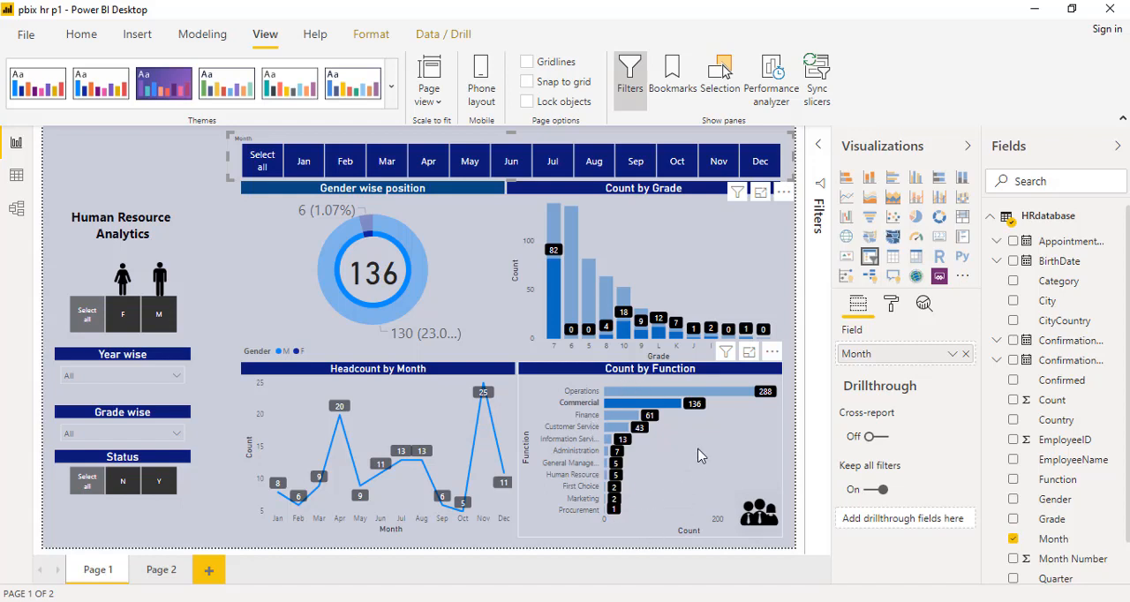
click(699, 455)
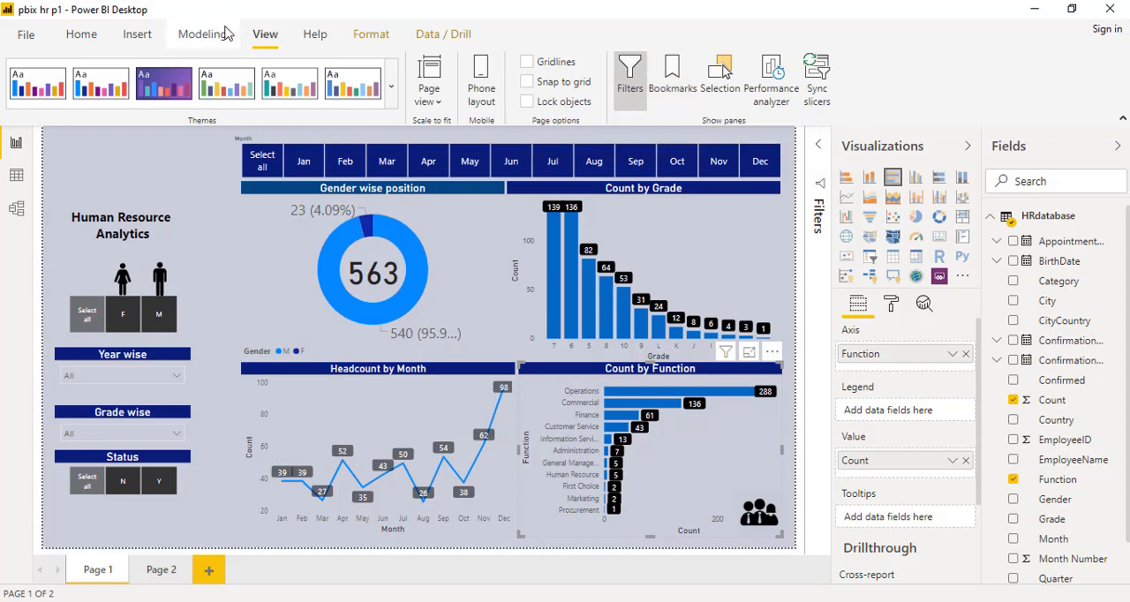
- Add a bookmark of the unhighlighted report view and rename it Home
click(671, 84)
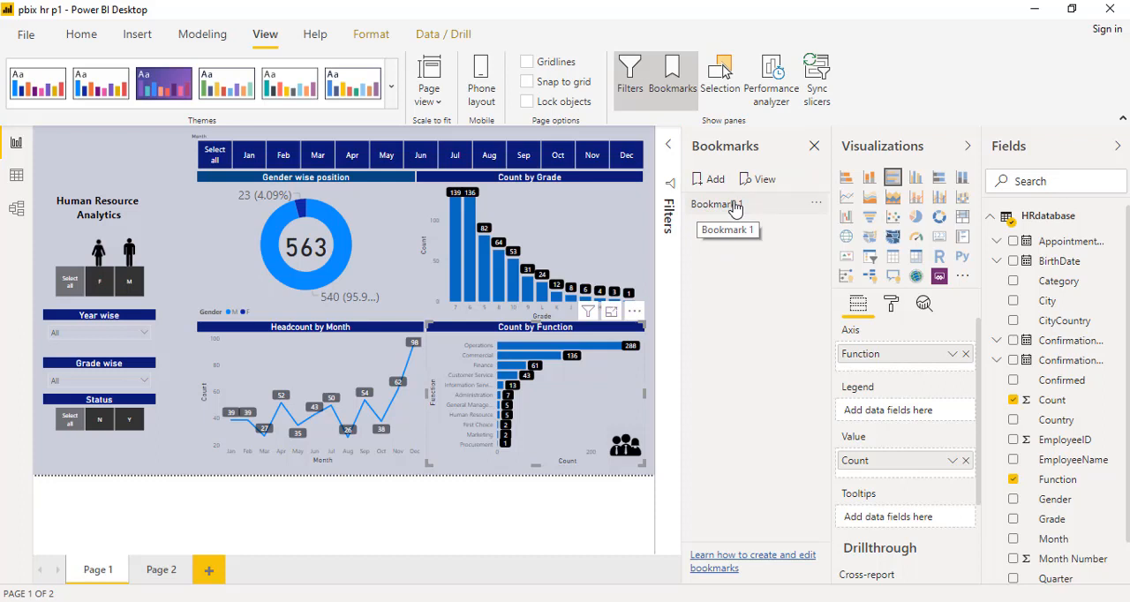
right_click(734, 208)
click(761, 230)
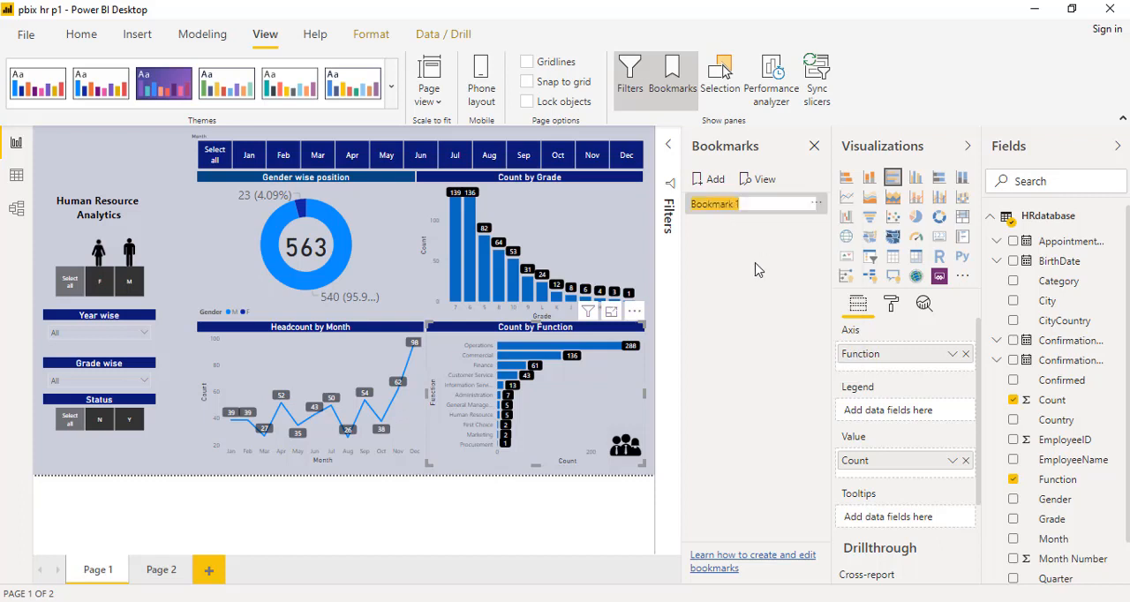
text(Hom)
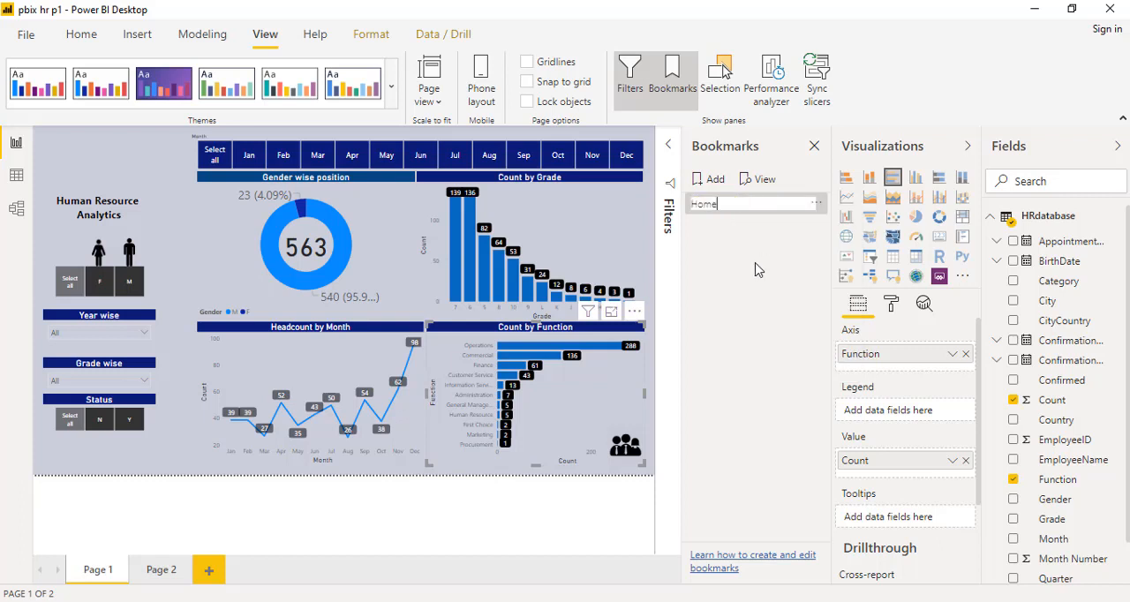
text(e)
key(Return)
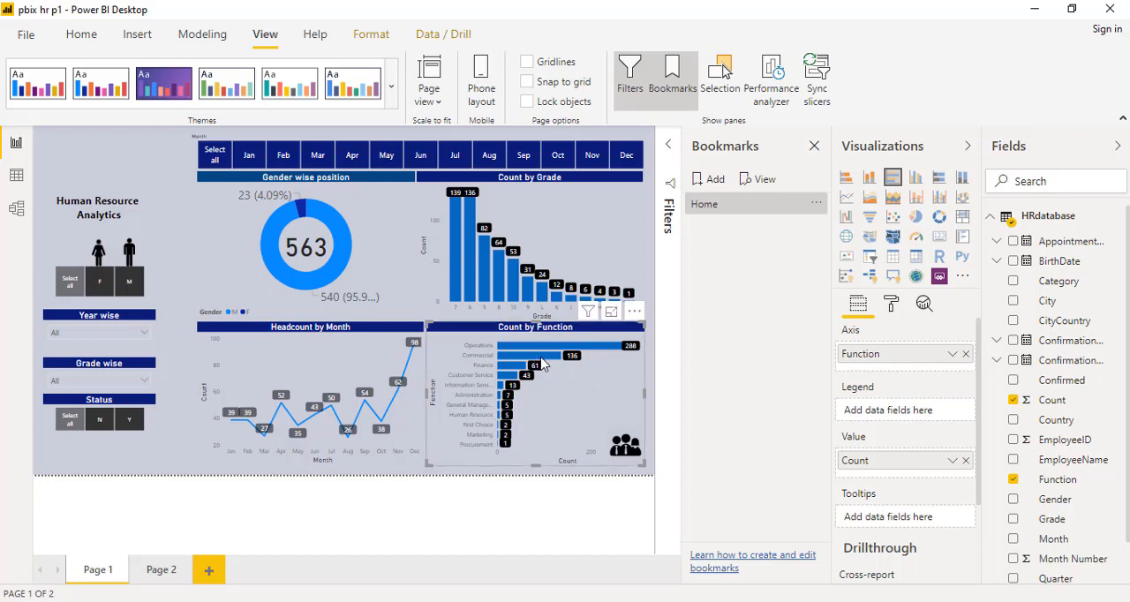
- Highlight Commercial in the Count by Function chart and filter the report to Jun
mouse_move(543, 363)
click(556, 363)
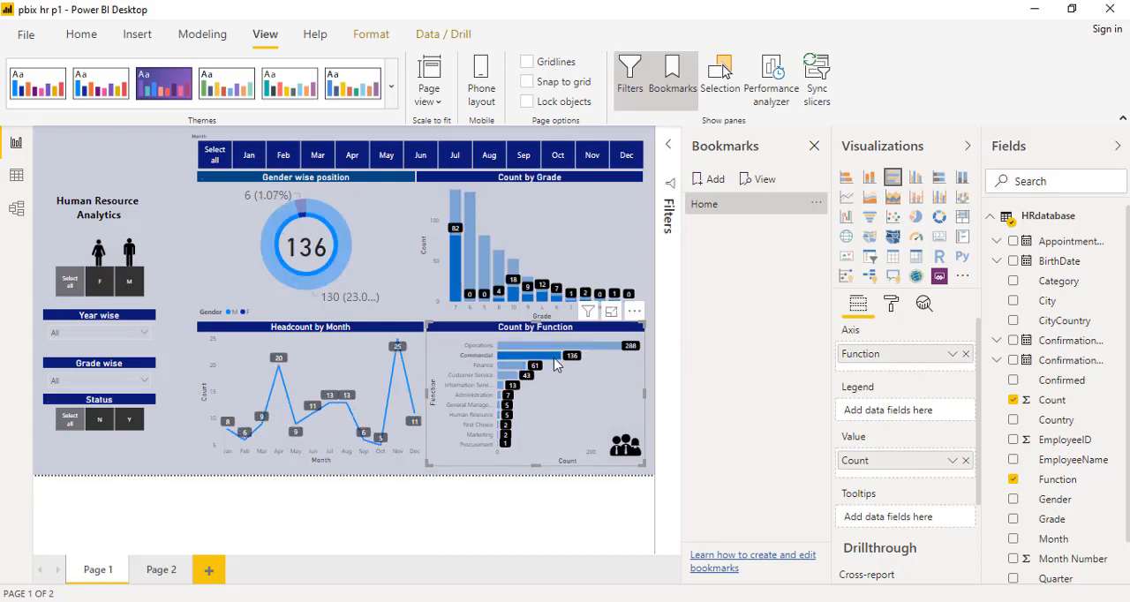
click(420, 154)
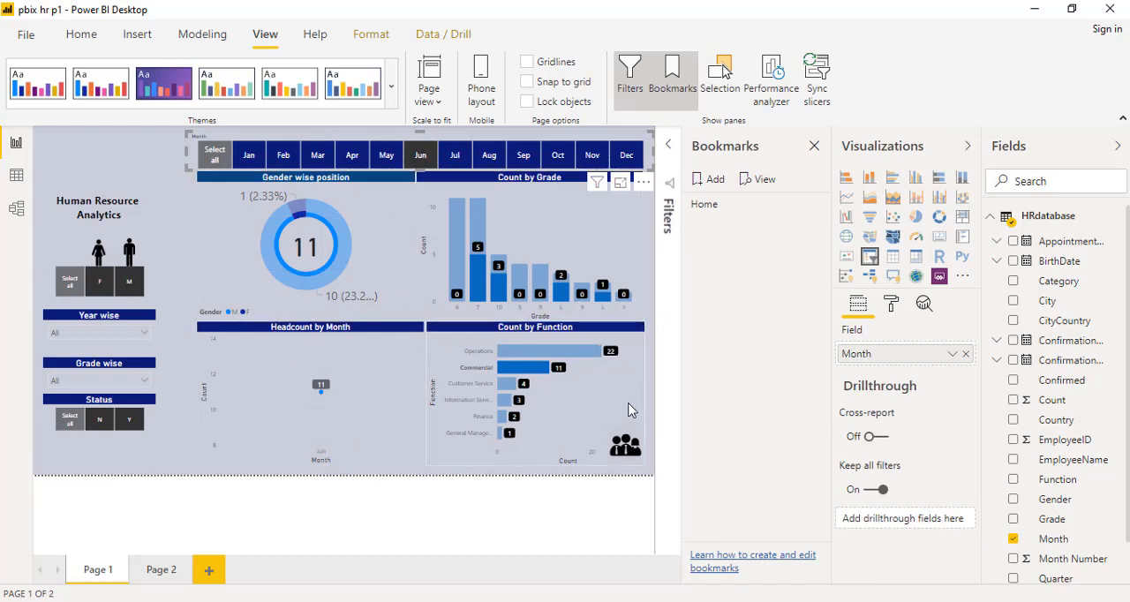
- Add a bookmark of the filtered report view and rename it Commercial
click(711, 182)
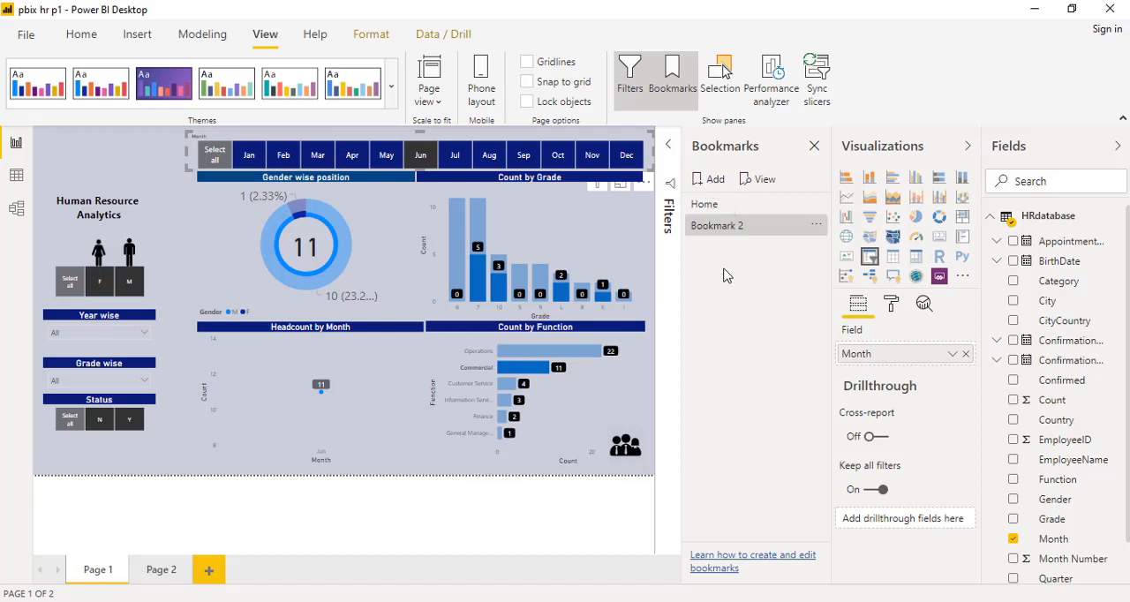
right_click(725, 229)
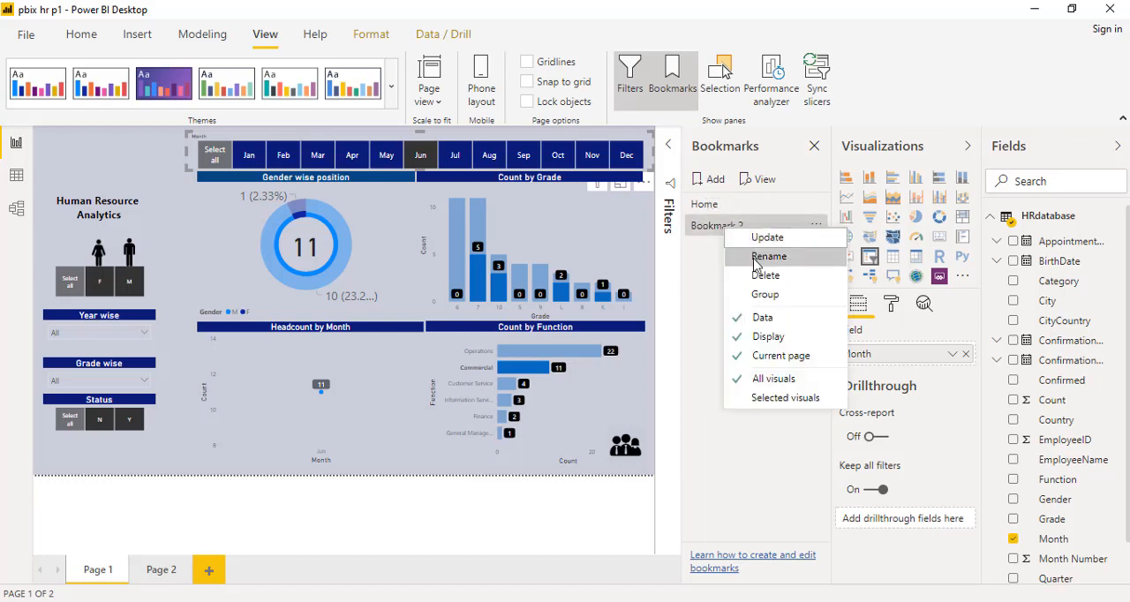
click(755, 257)
text(Comm)
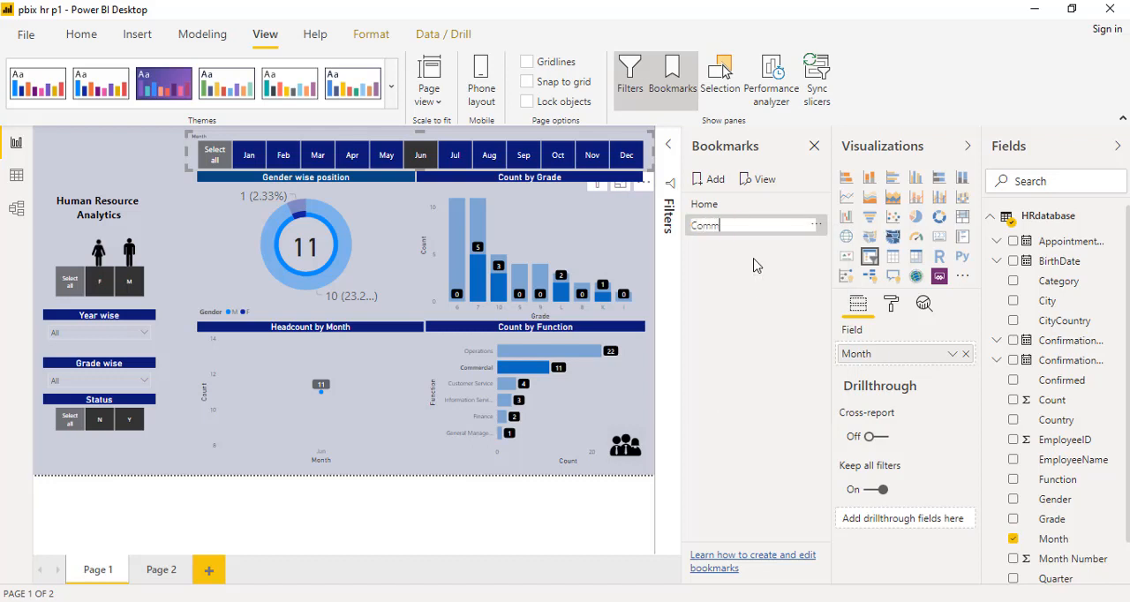
text(ercial)
key(Return)
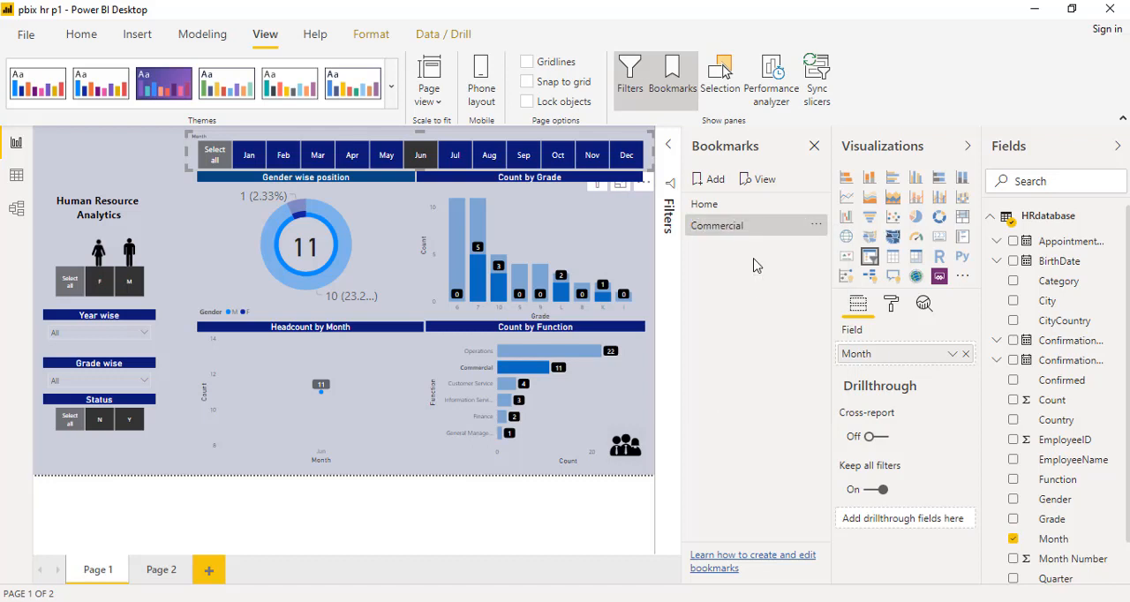
- Switch between the Home and Commercial bookmarks to check both views, ending on Home, and close the Bookmarks pane
click(706, 205)
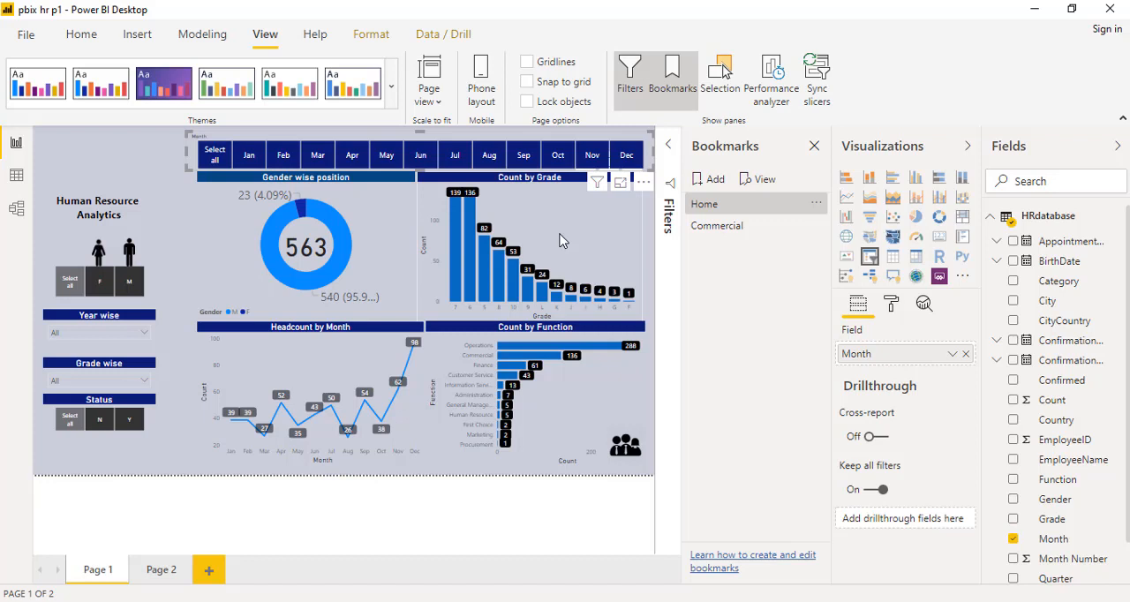
click(707, 229)
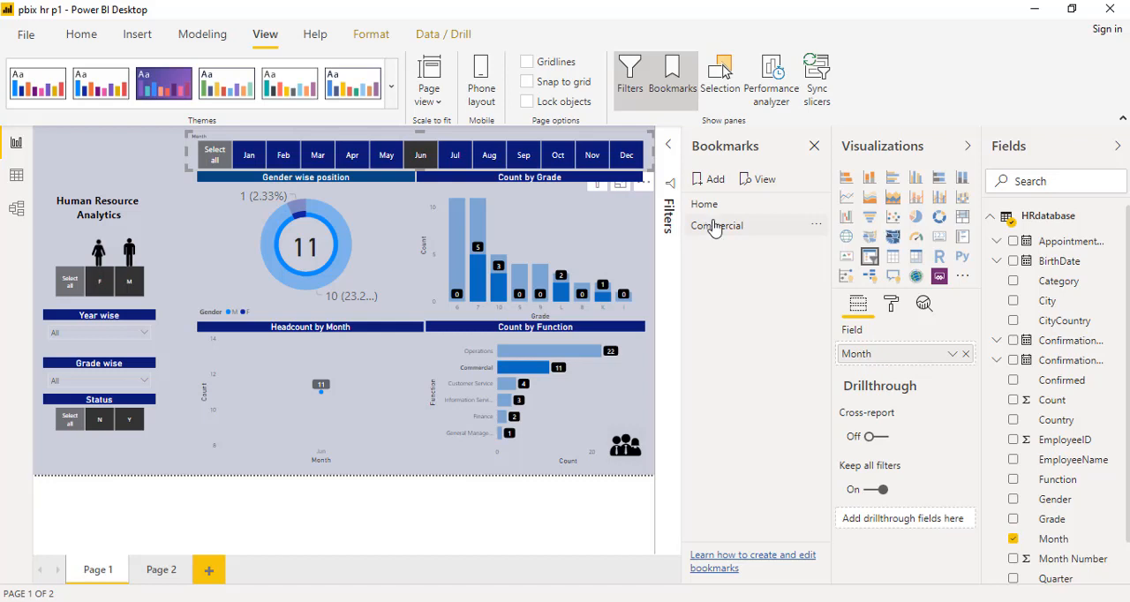
click(718, 226)
click(722, 212)
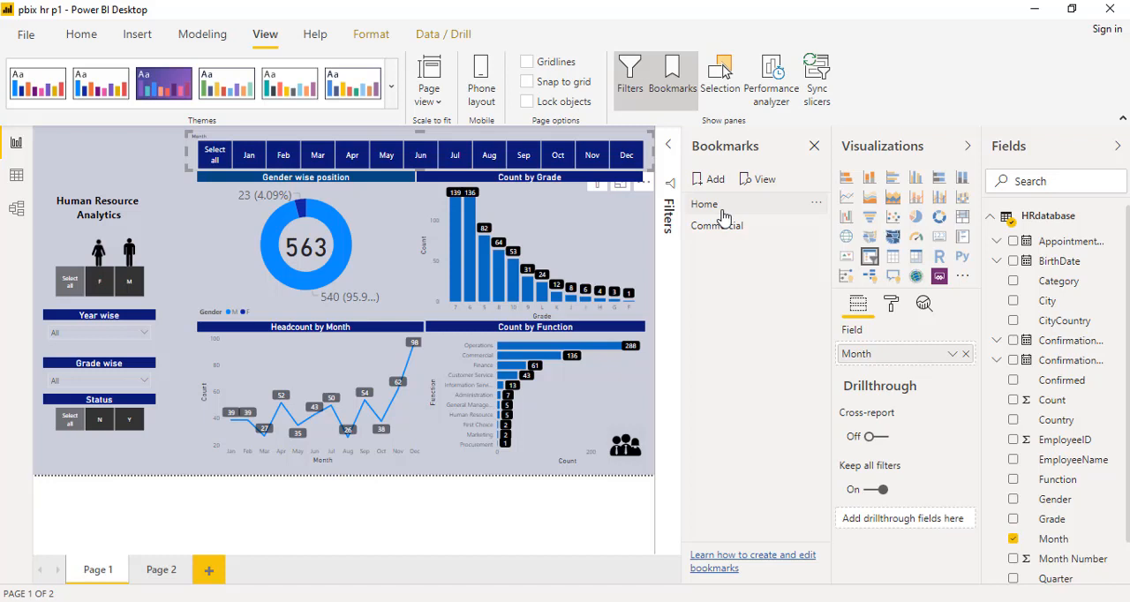
click(814, 146)
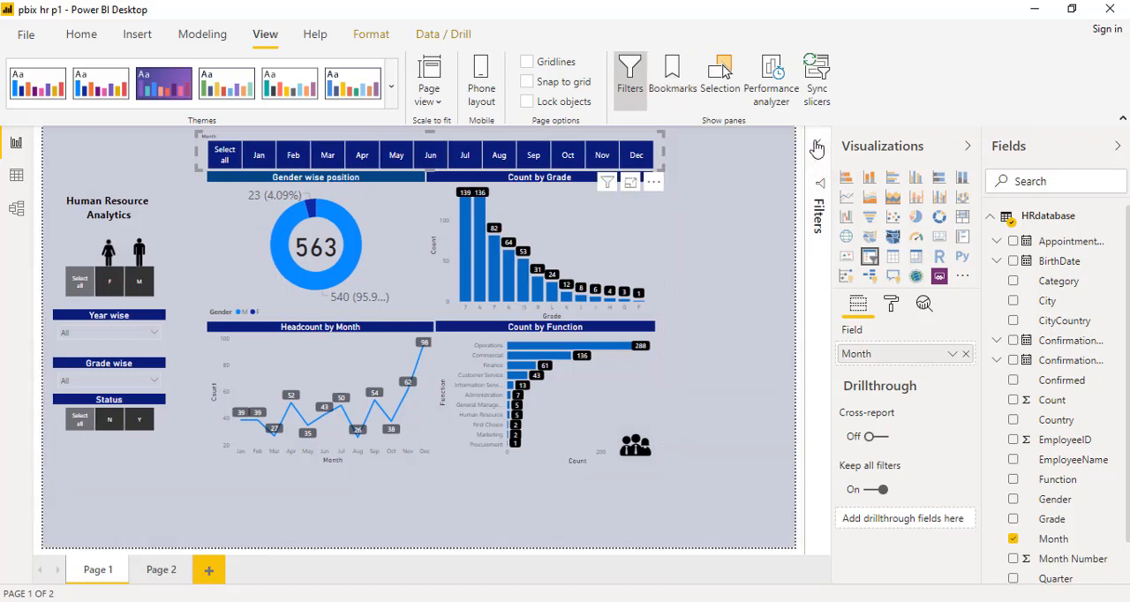
click(103, 177)
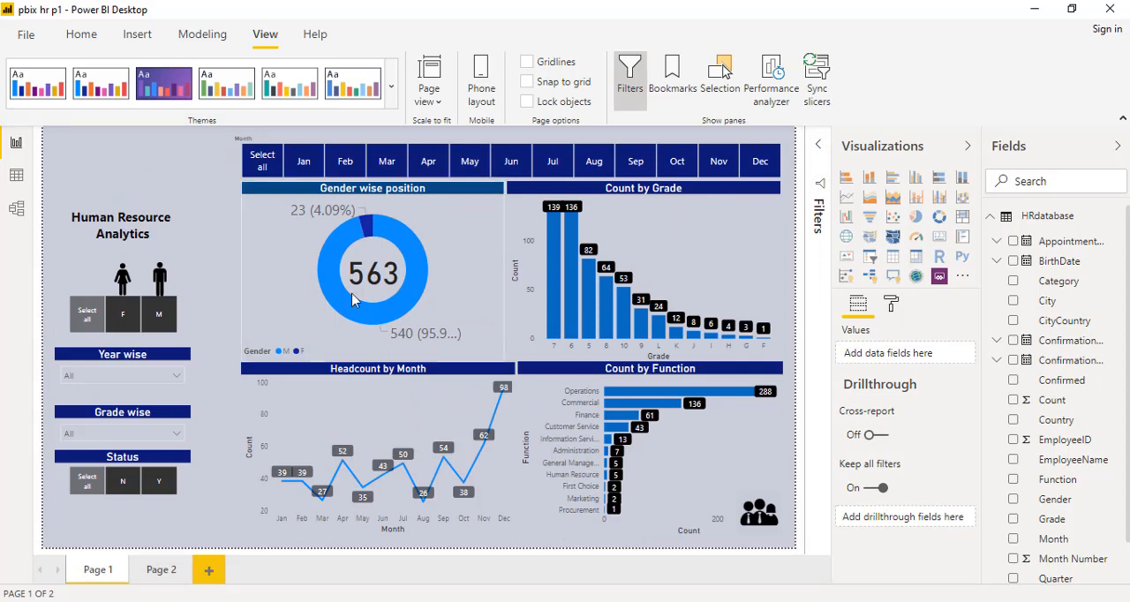
- Try out a grade 6 highlight with a Sep filter, and clear the grade highlight and all Month slicer selections
click(574, 295)
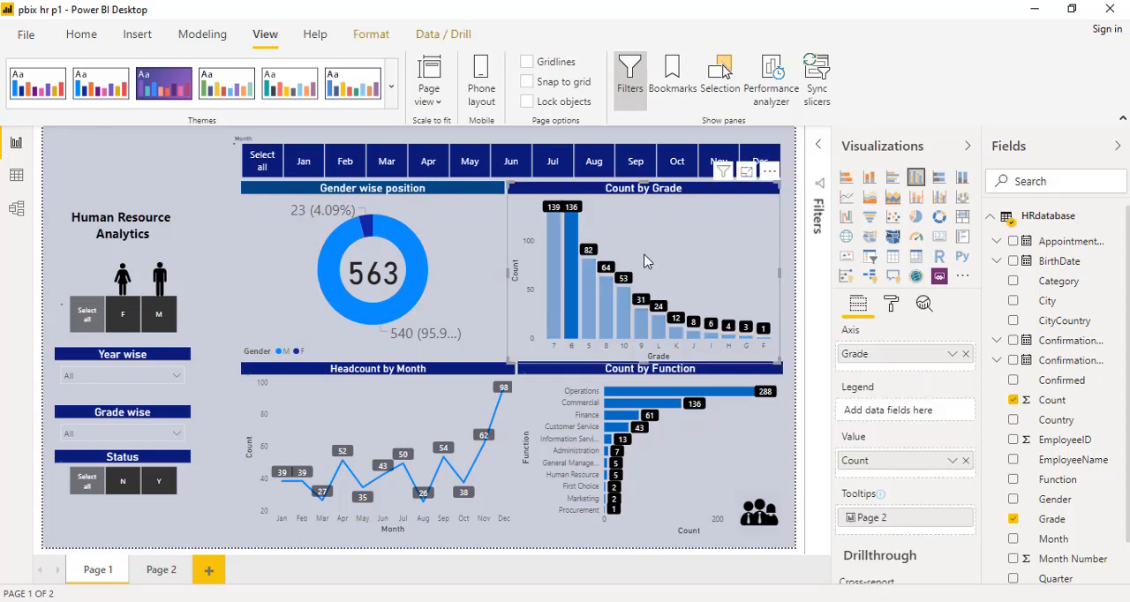
click(628, 172)
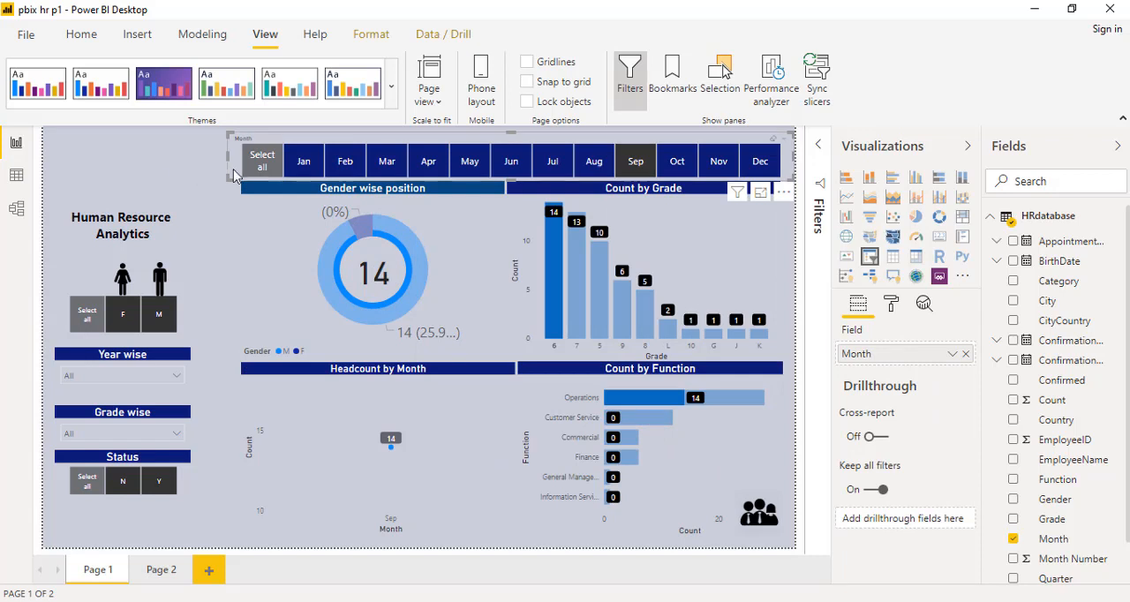
click(262, 165)
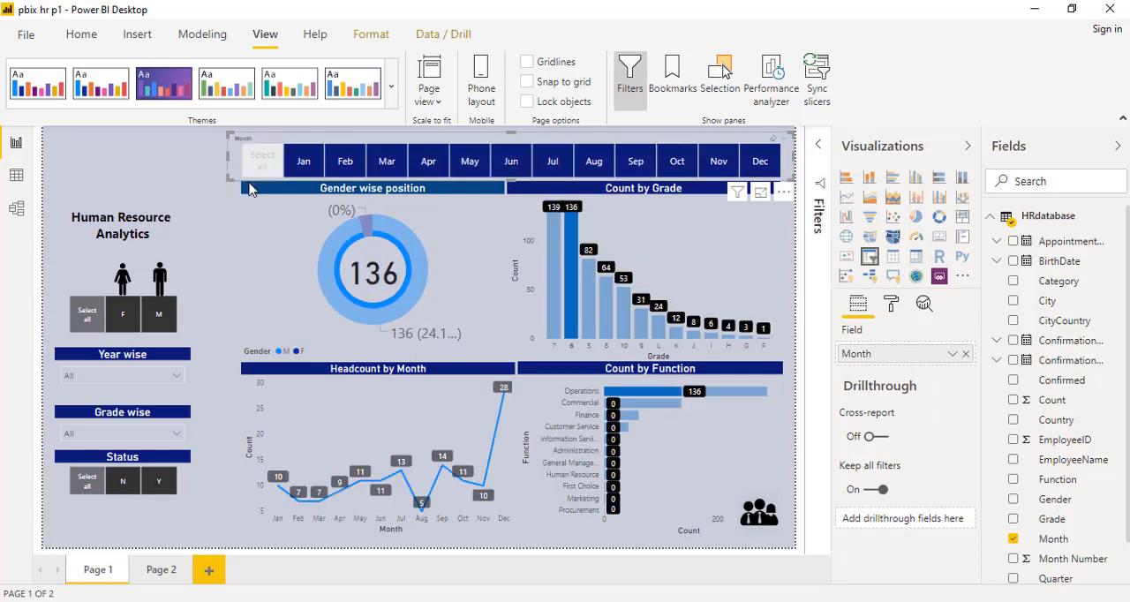
click(255, 171)
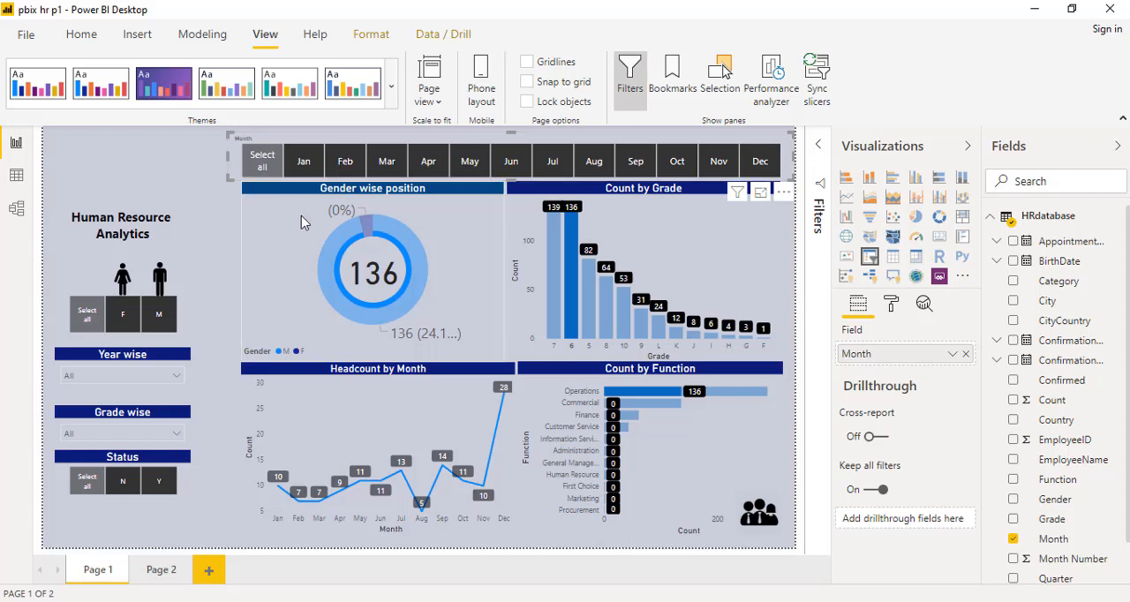
click(634, 232)
click(99, 159)
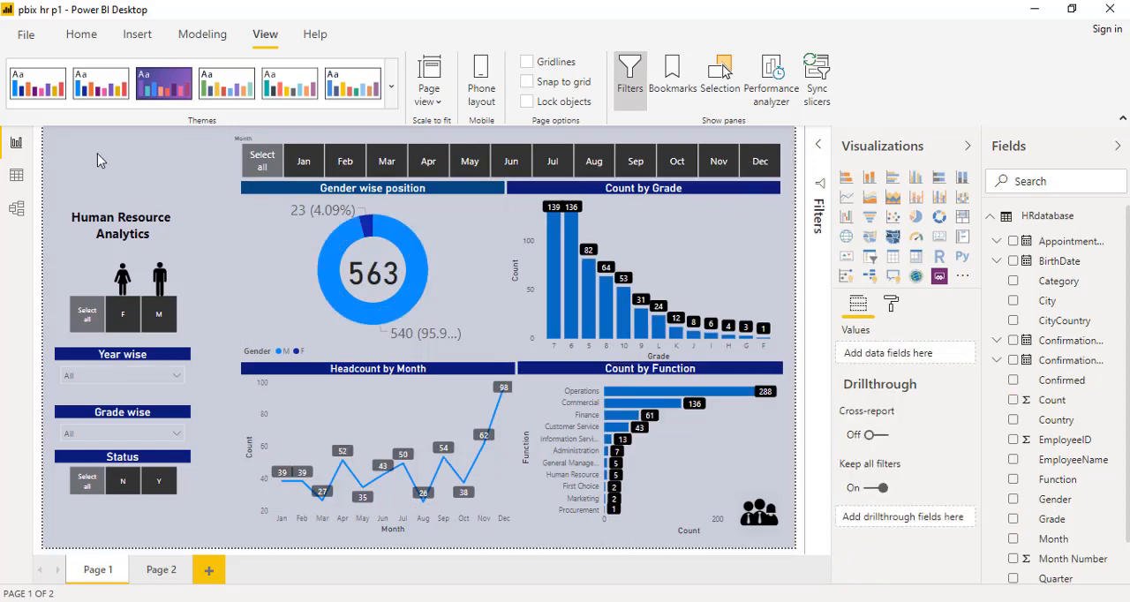
- Insert a Bookmark button and place it, enlarged, above the Human Resource Analytics title
click(131, 41)
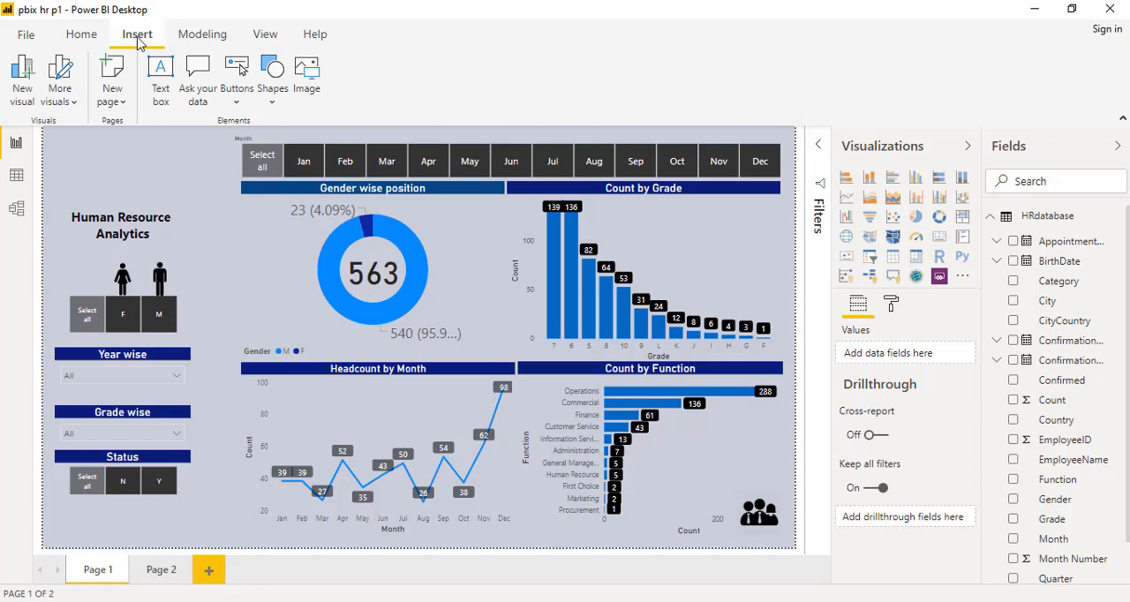
click(233, 99)
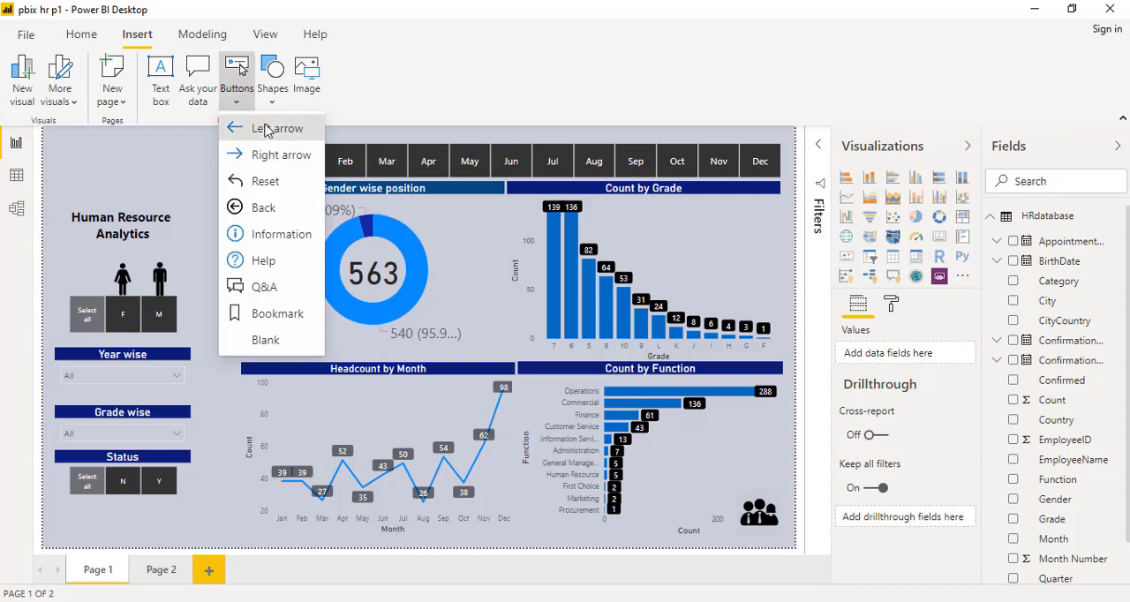
click(273, 316)
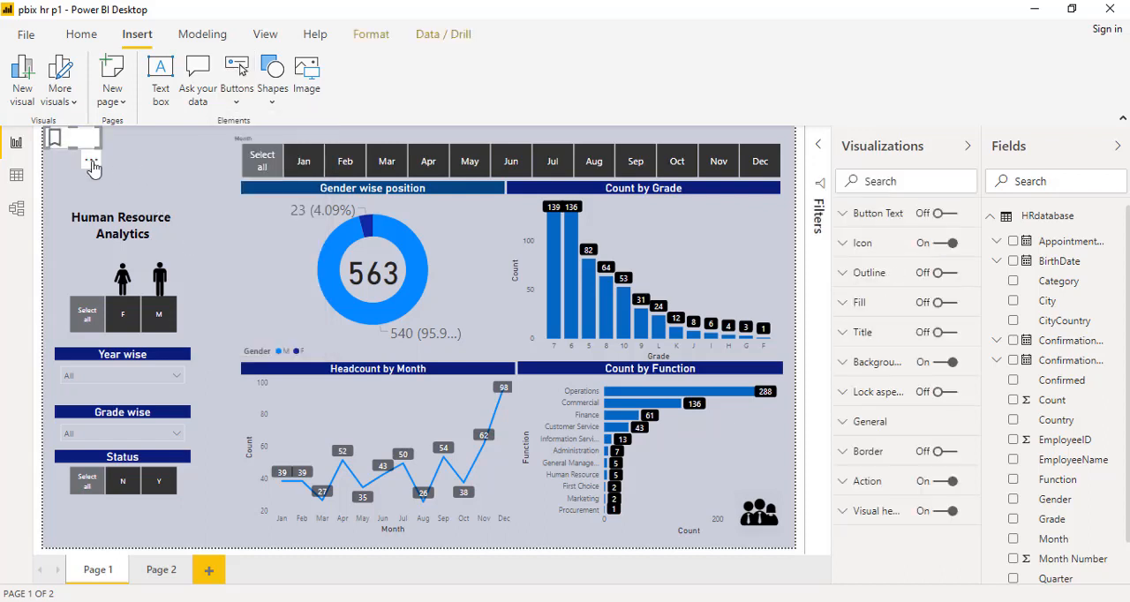
drag(79, 145, 160, 181)
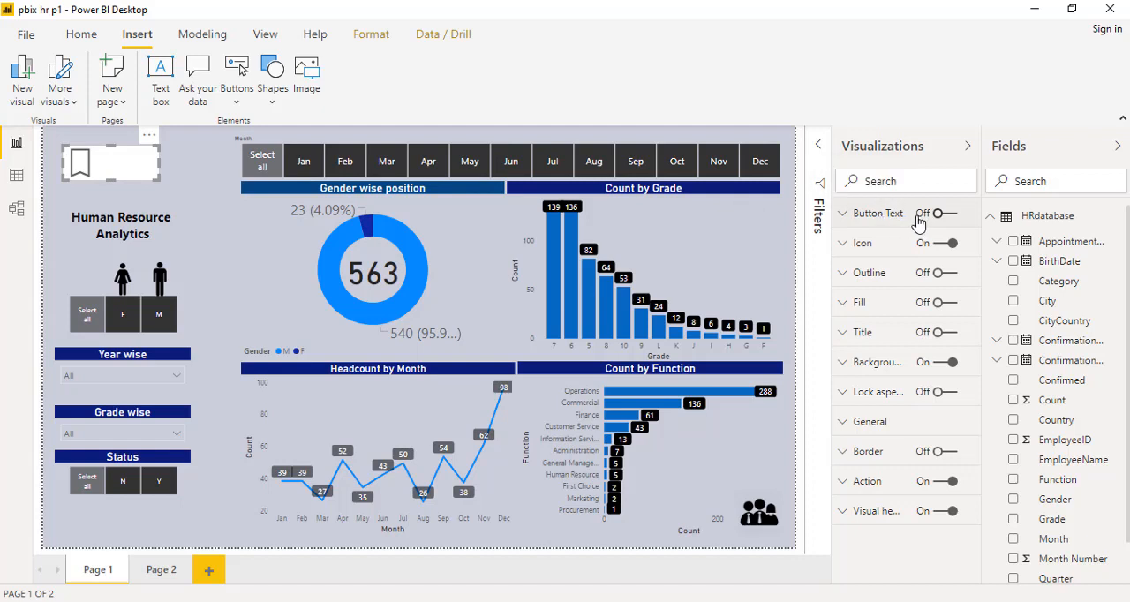
- Turn on the bookmark button's text, set it to Home, and make the font color black
click(950, 216)
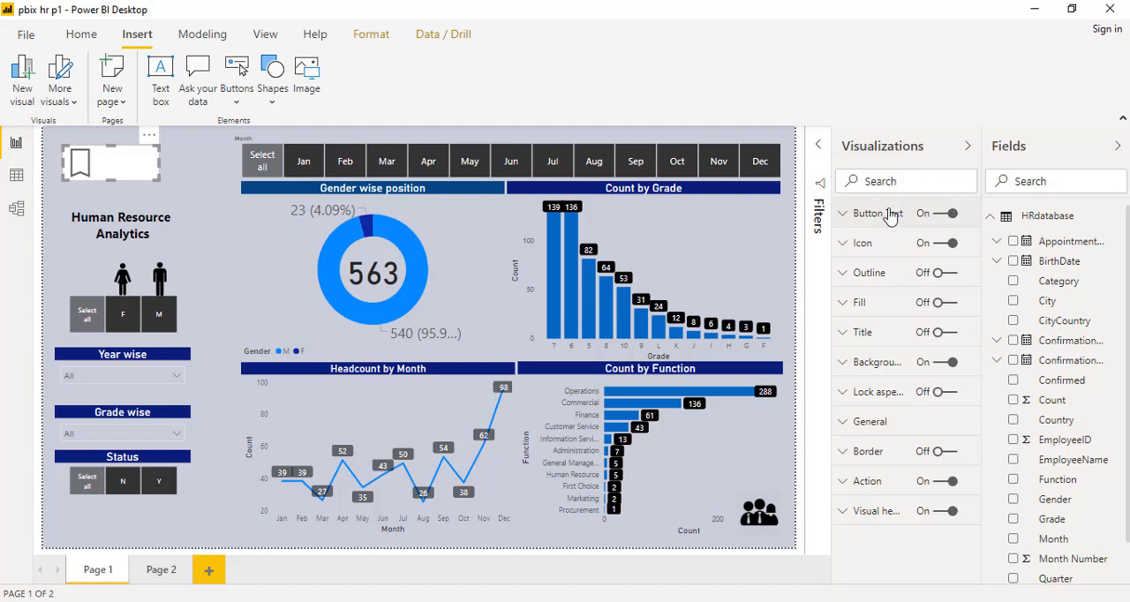
click(888, 215)
click(887, 296)
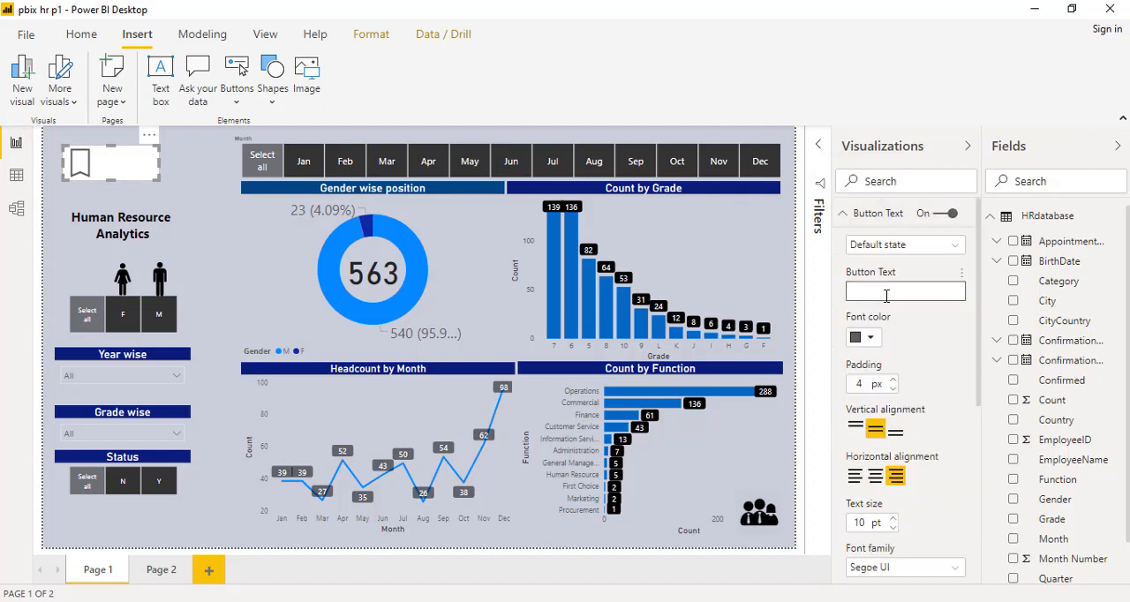
text(Home)
click(869, 338)
click(856, 375)
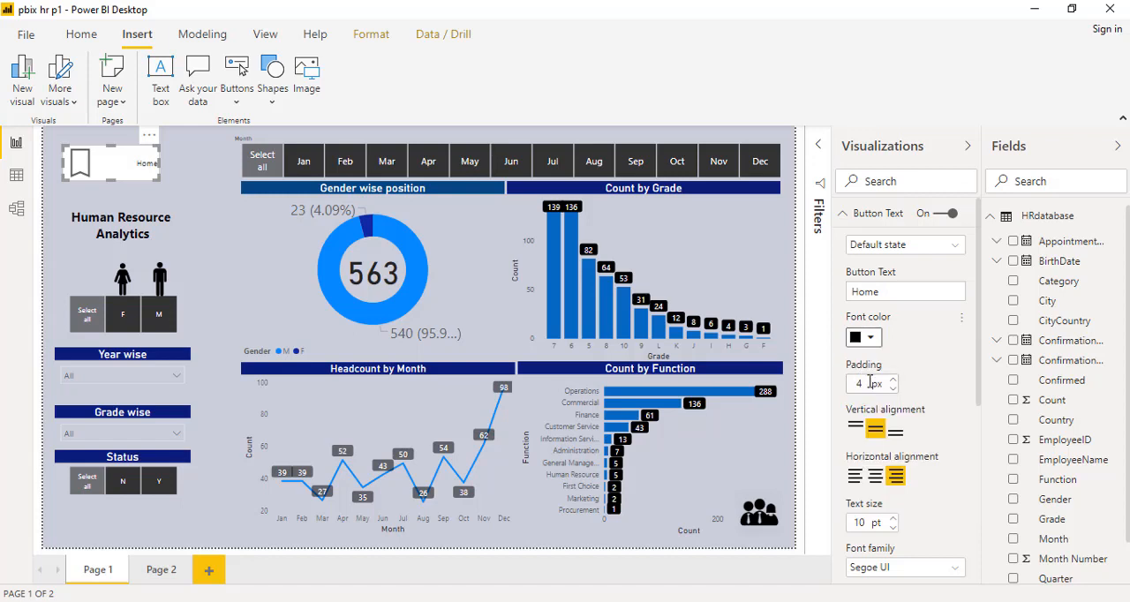
- Center the Home button's text horizontally, set its text size to 16 pt, and turn off the button's background
click(876, 476)
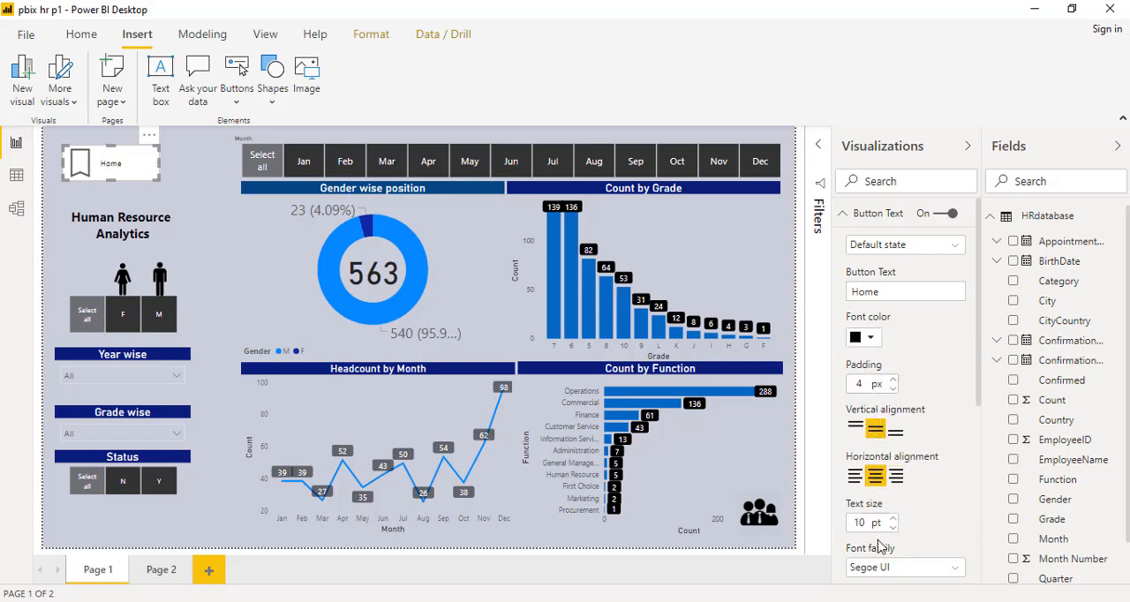
drag(875, 523, 853, 523)
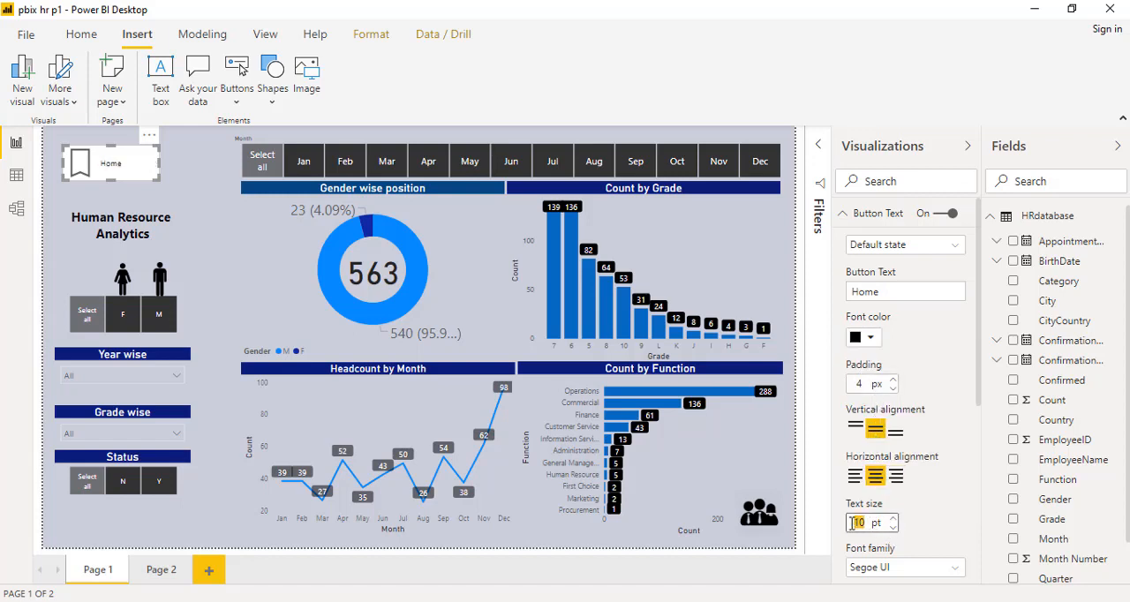
text(16)
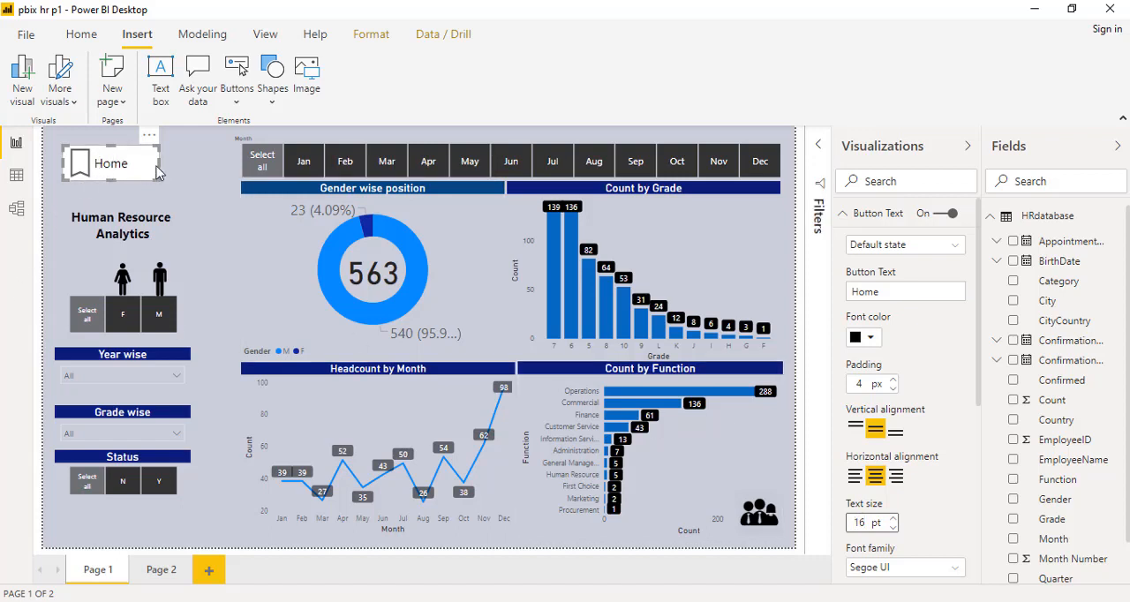
click(866, 214)
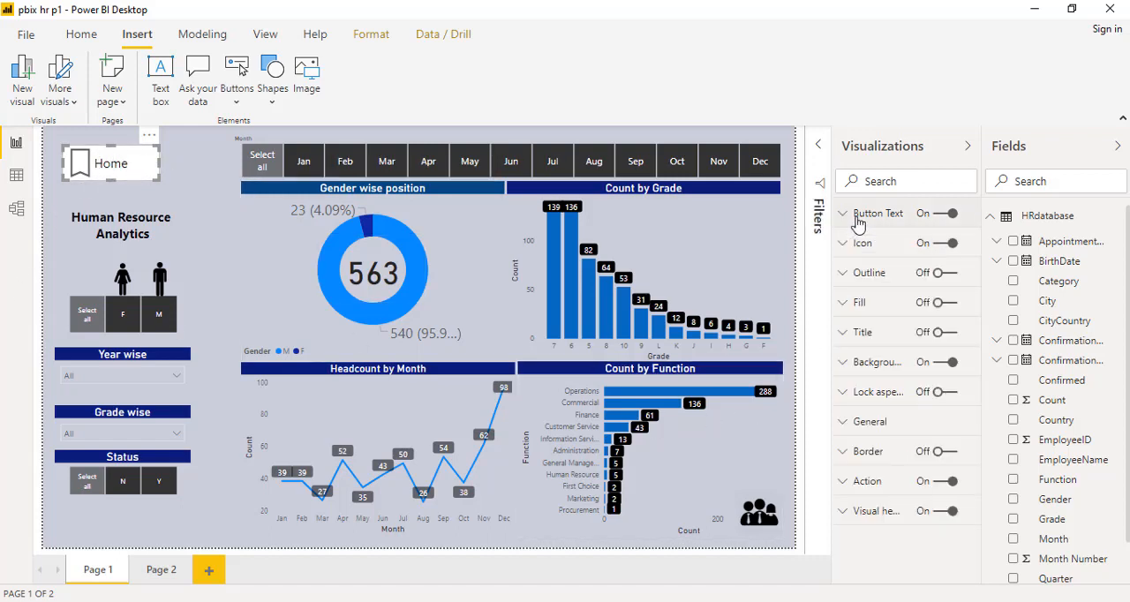
click(943, 363)
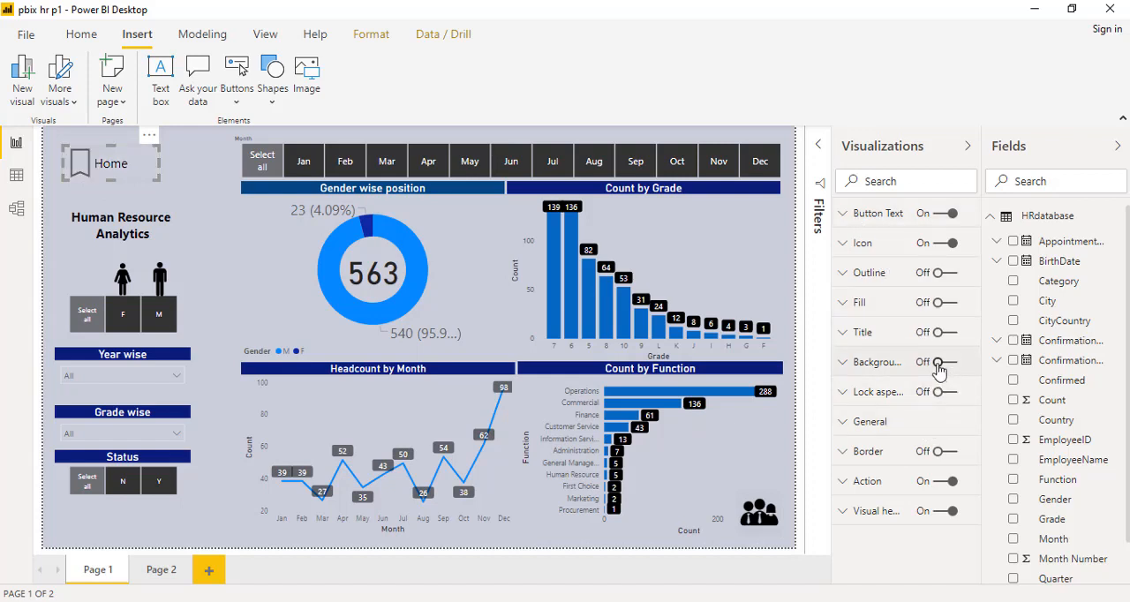
click(176, 191)
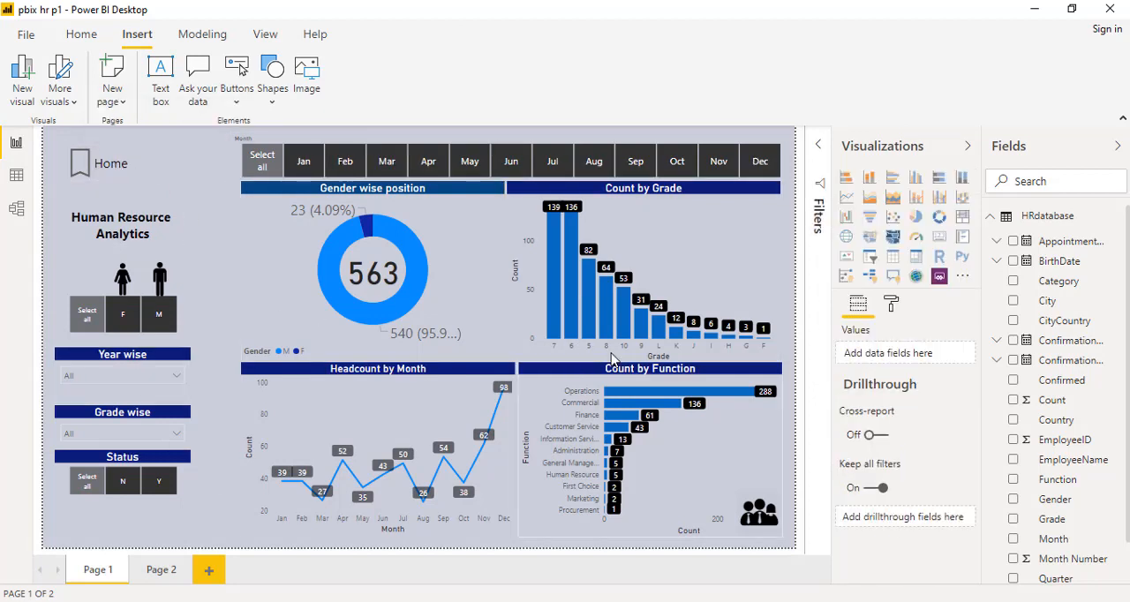
- Link the Home button's bookmark action to the Home bookmark
click(112, 168)
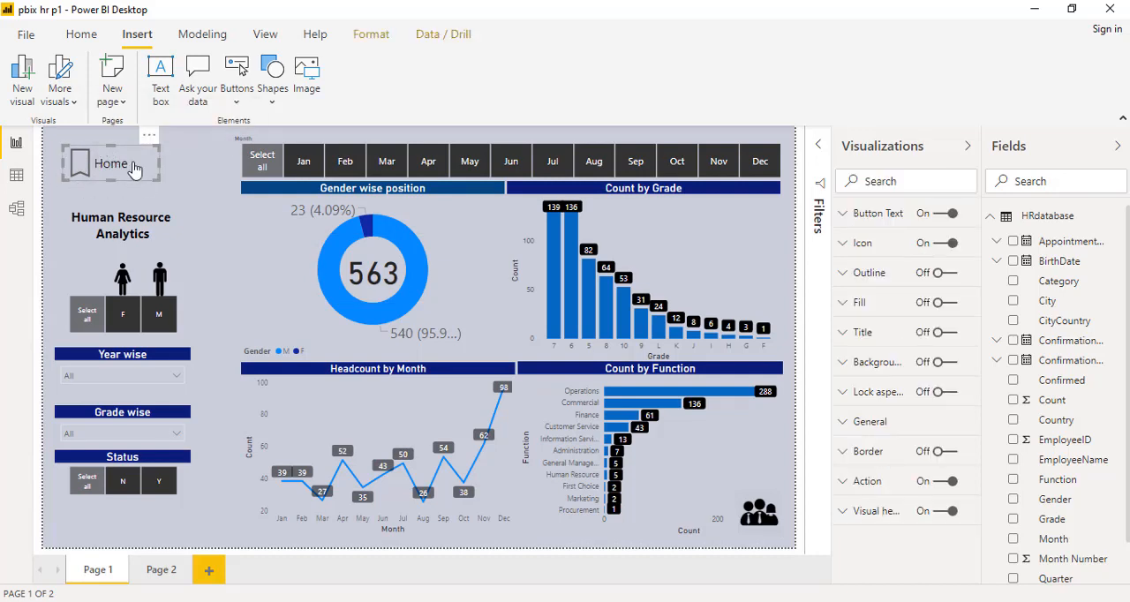
click(861, 482)
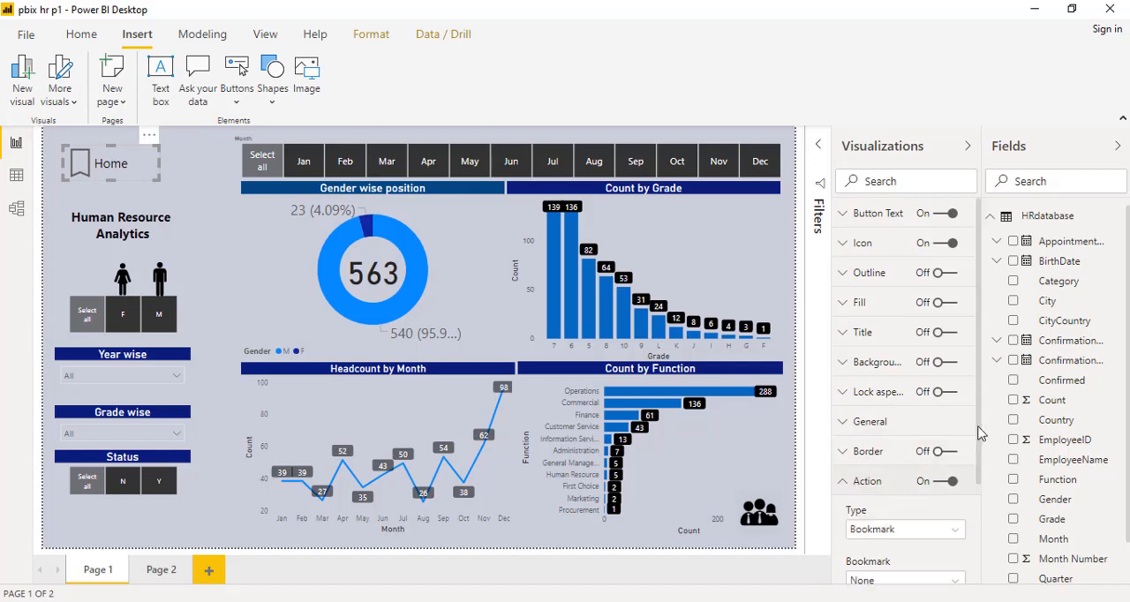
scroll(976, 494, down, 1)
scroll(978, 501, down, 1)
click(901, 448)
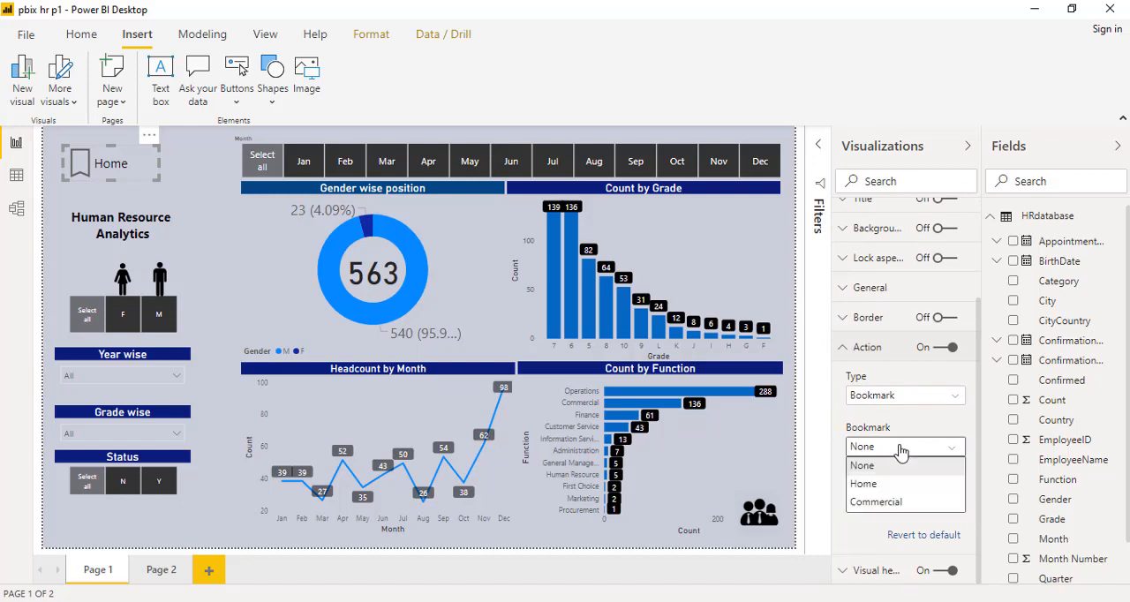
click(865, 488)
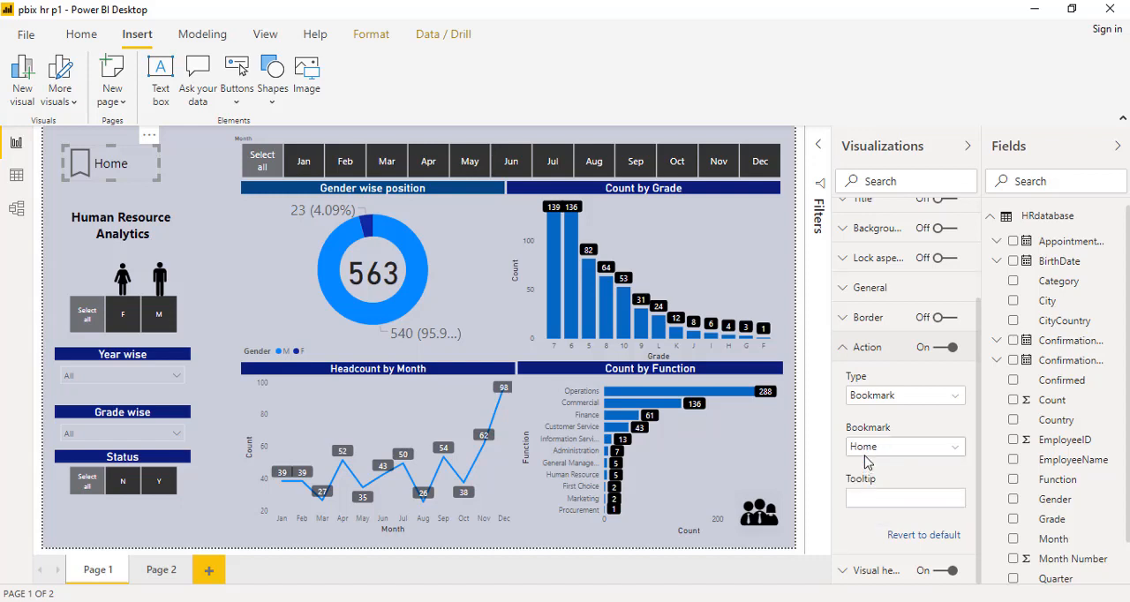
click(867, 349)
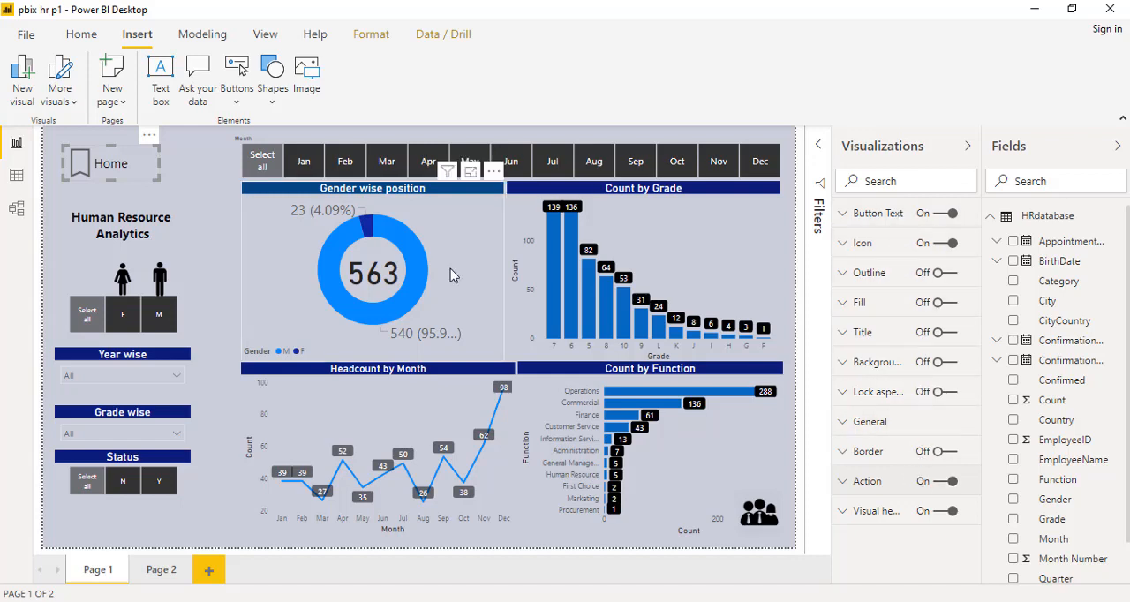
- Test the Home button by filtering to Jun, highlighting grade 6 in Count by Grade, and following the button's link
click(197, 196)
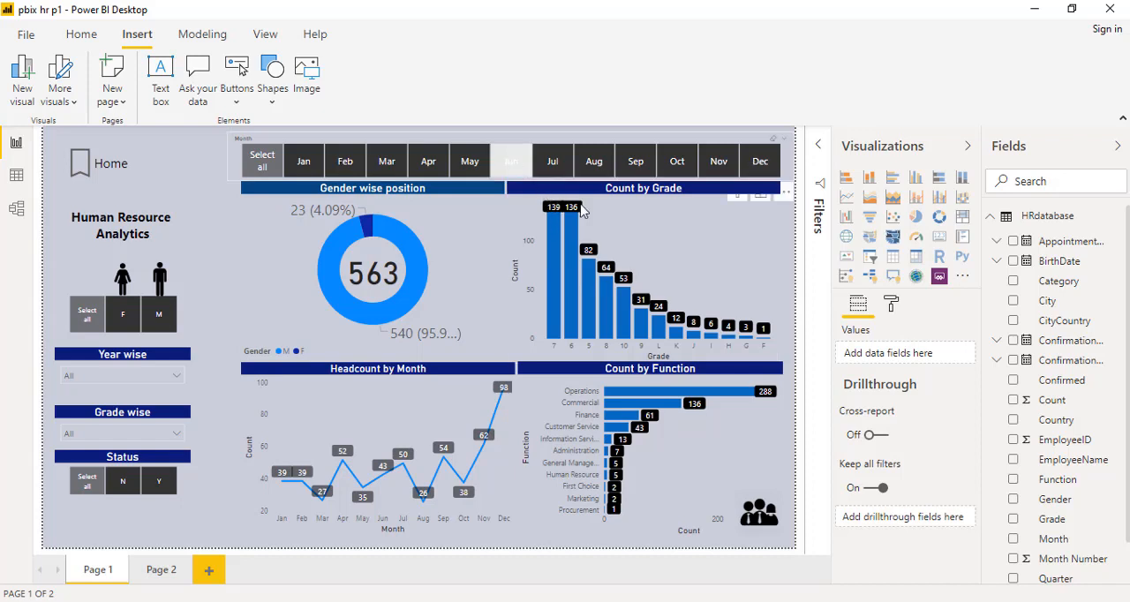
click(512, 166)
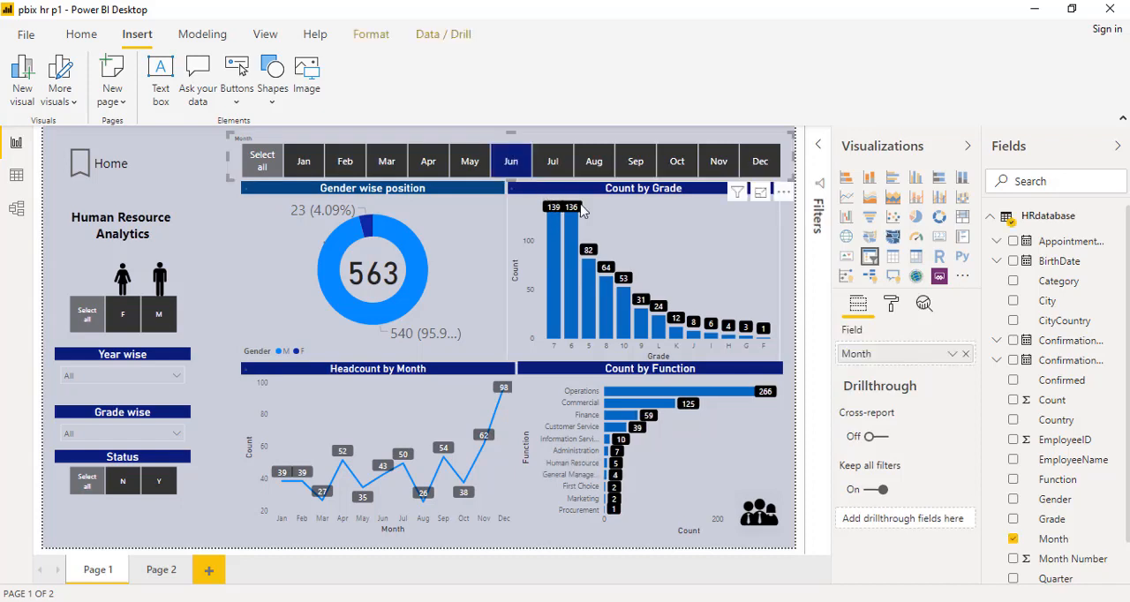
click(574, 315)
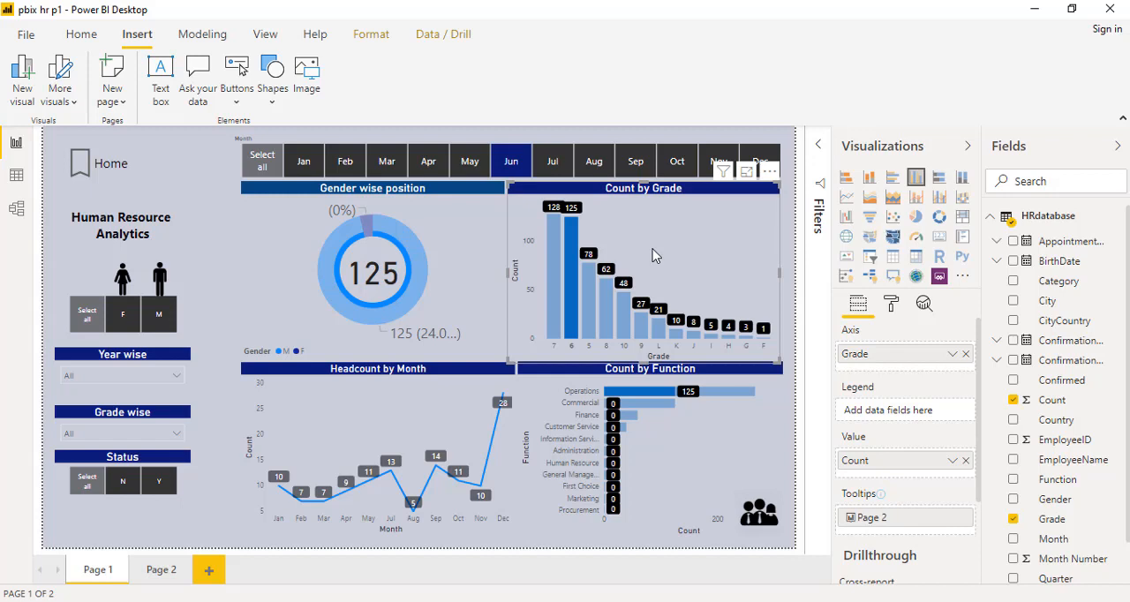
ctrl+click(108, 169)
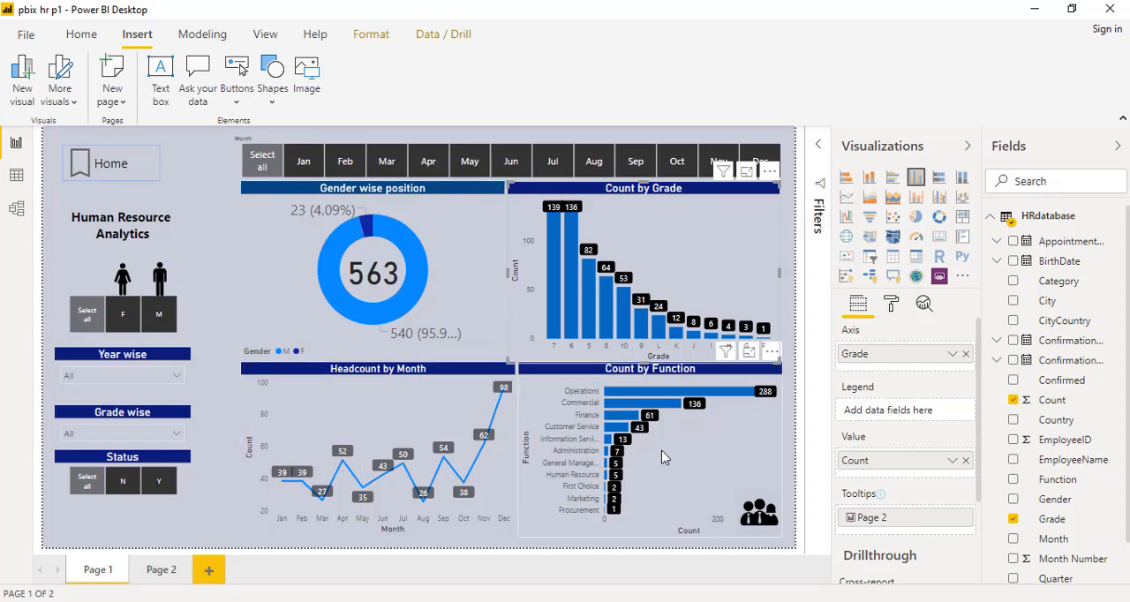
- Select the Home bookmark button above the Human Resource Analytics title
click(161, 179)
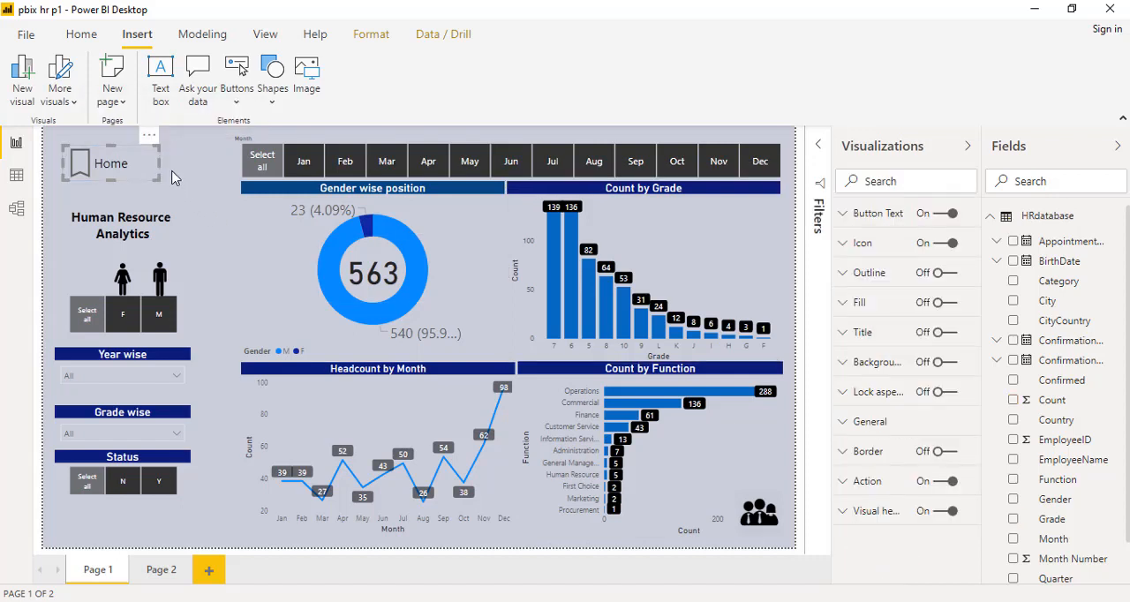
click(173, 178)
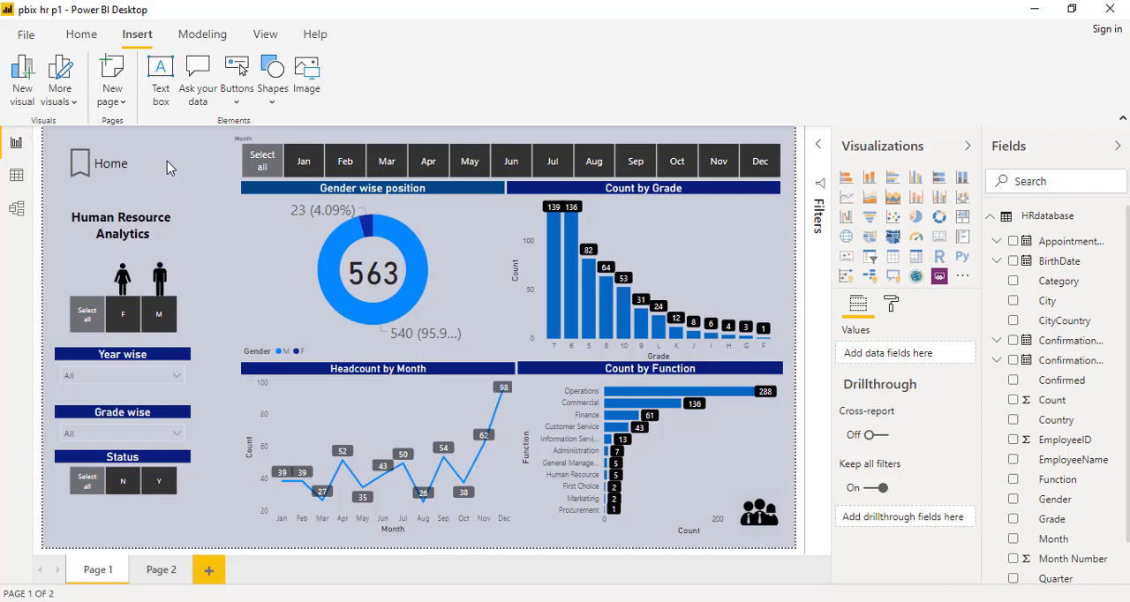
click(138, 165)
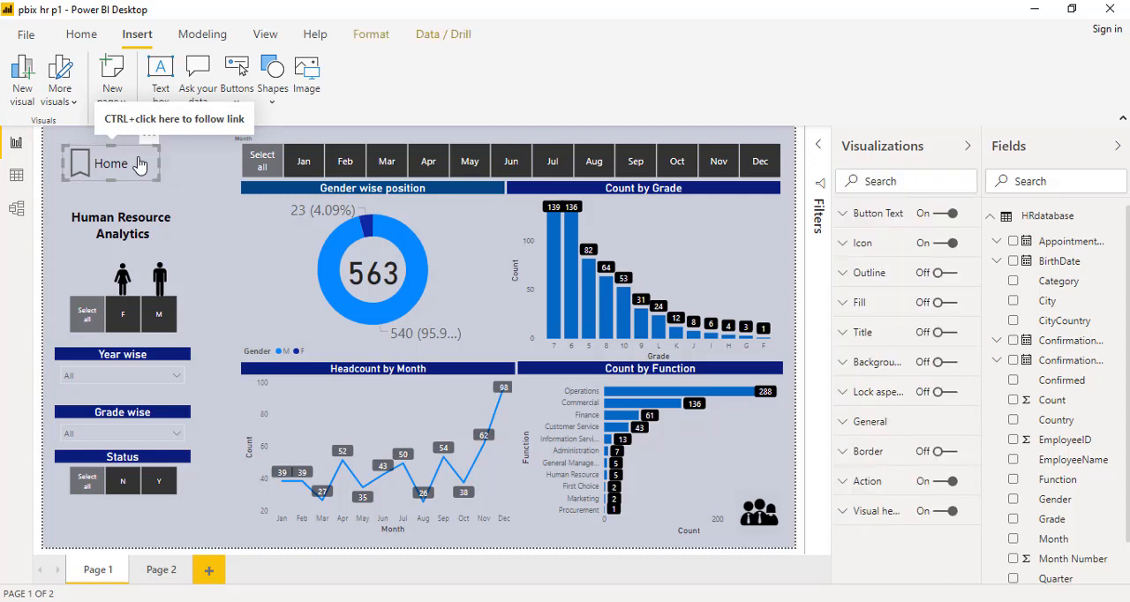